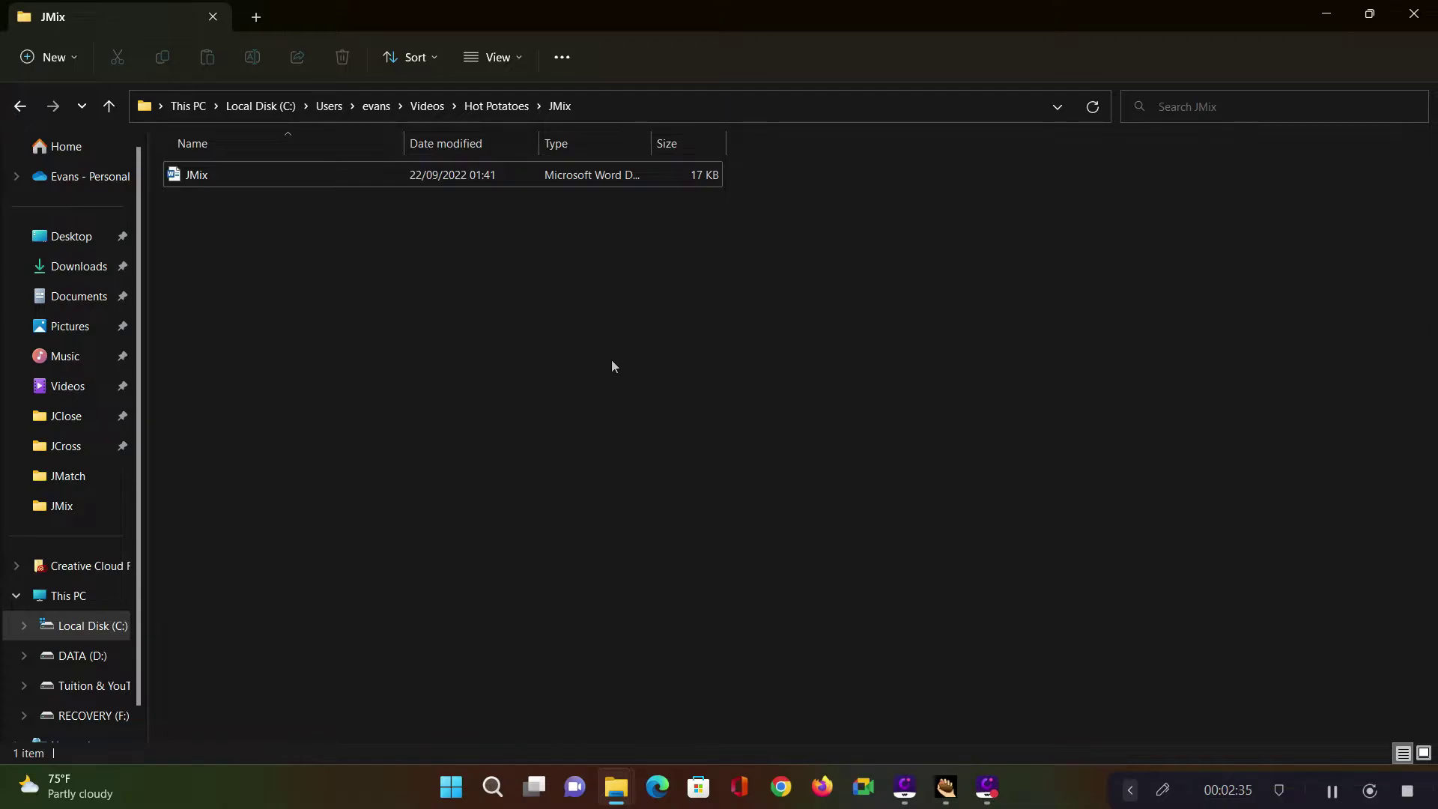
Start a blank JMix exercise from the Hot Potatoes launcher, then bring up the JMix folder window.
{"action": "left_click", "coordinate": [945, 786]}
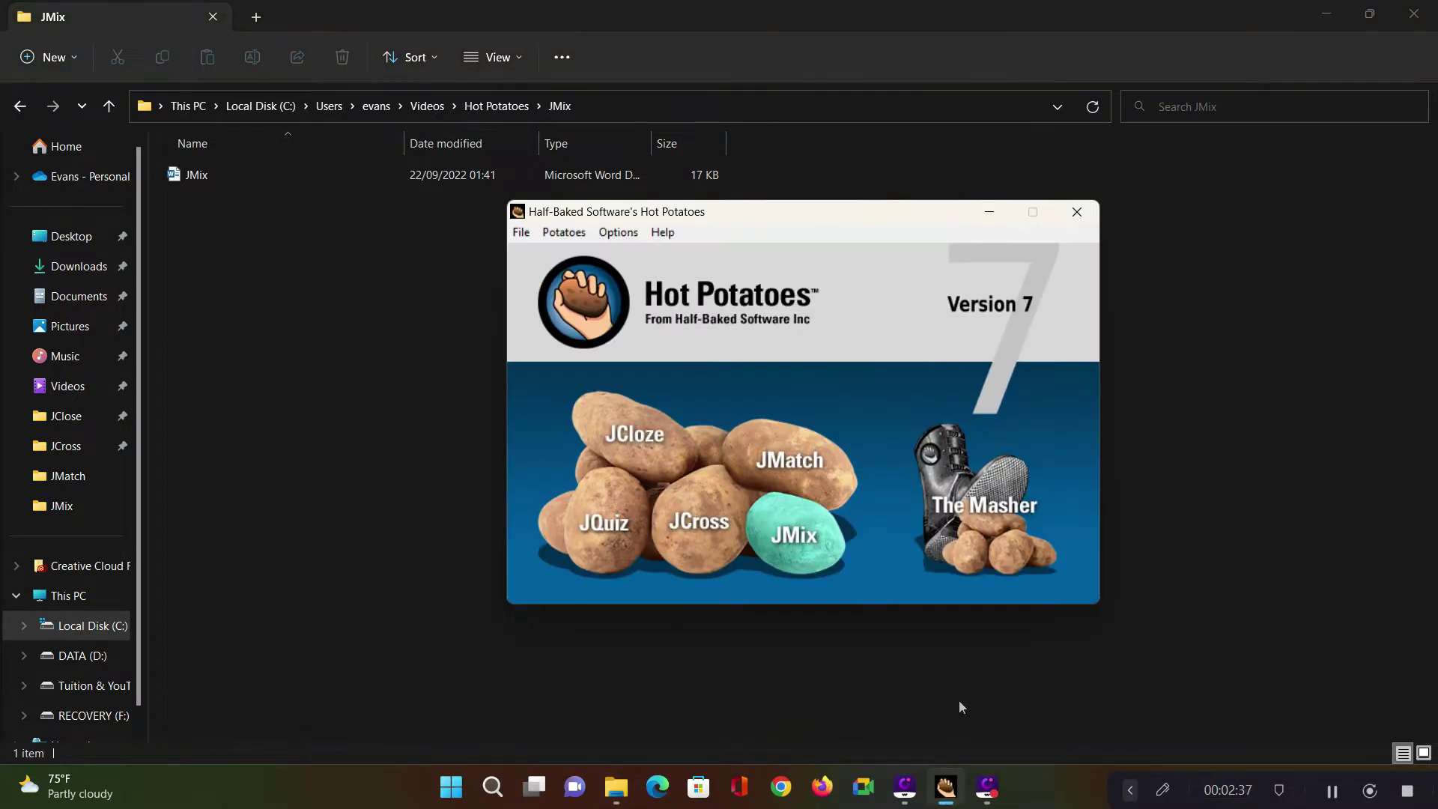
{"action": "left_click", "coordinate": [801, 554]}
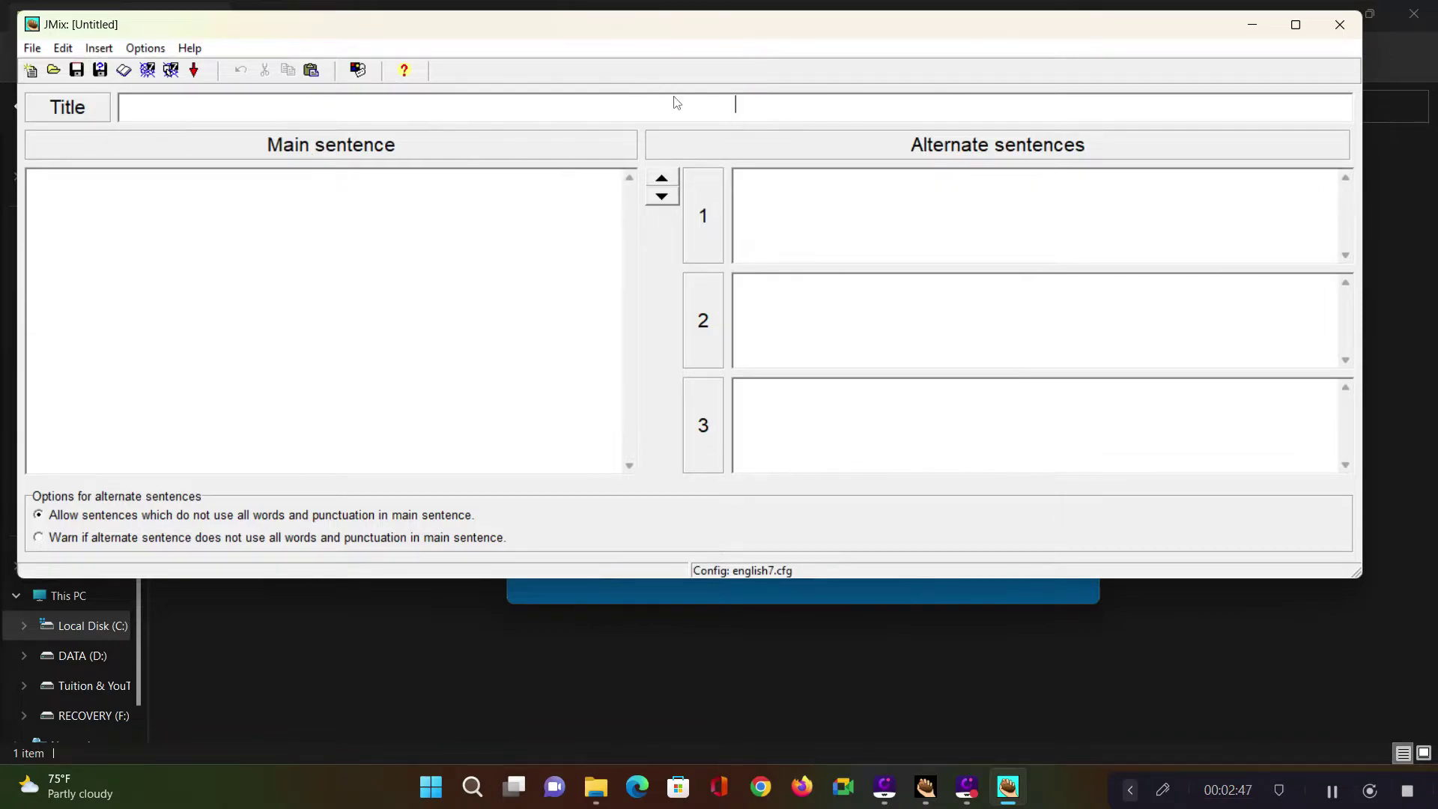
{"action": "left_click", "coordinate": [286, 350]}
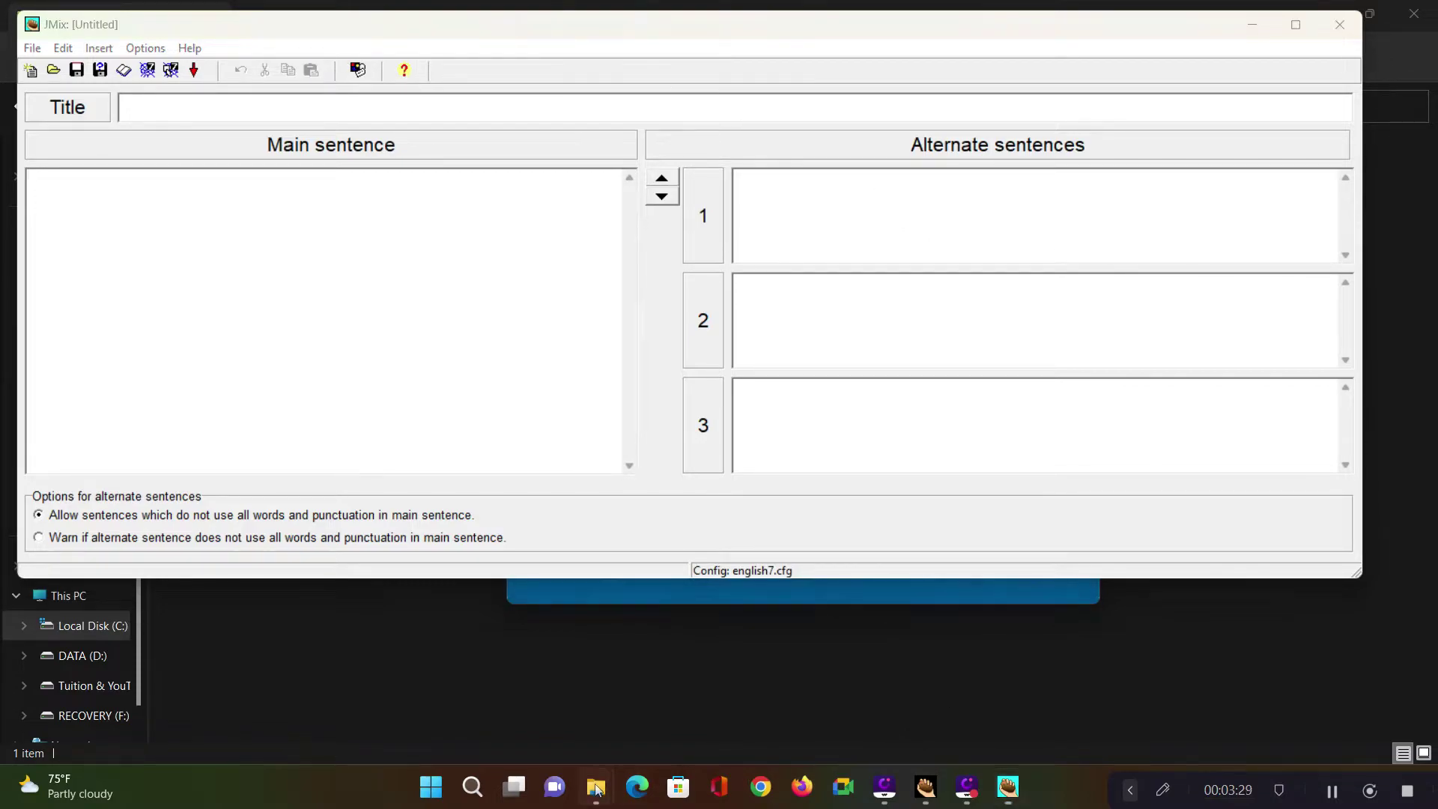
{"action": "left_click", "coordinate": [595, 787]}
Open JMix.docx in Word and select its seven fetch-execute event lines.
{"action": "left_click", "coordinate": [1113, 680]}
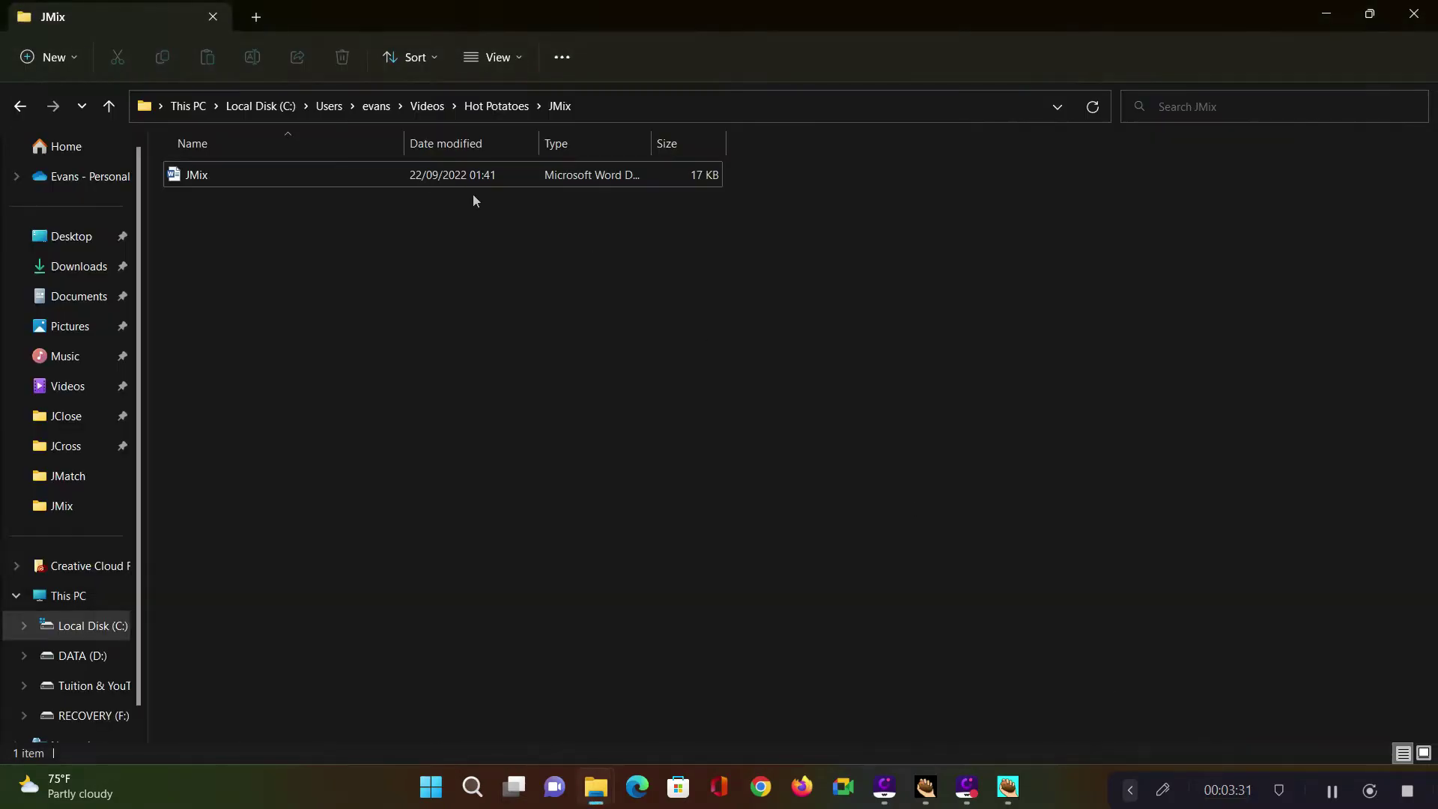
{"action": "double_click", "coordinate": [228, 185]}
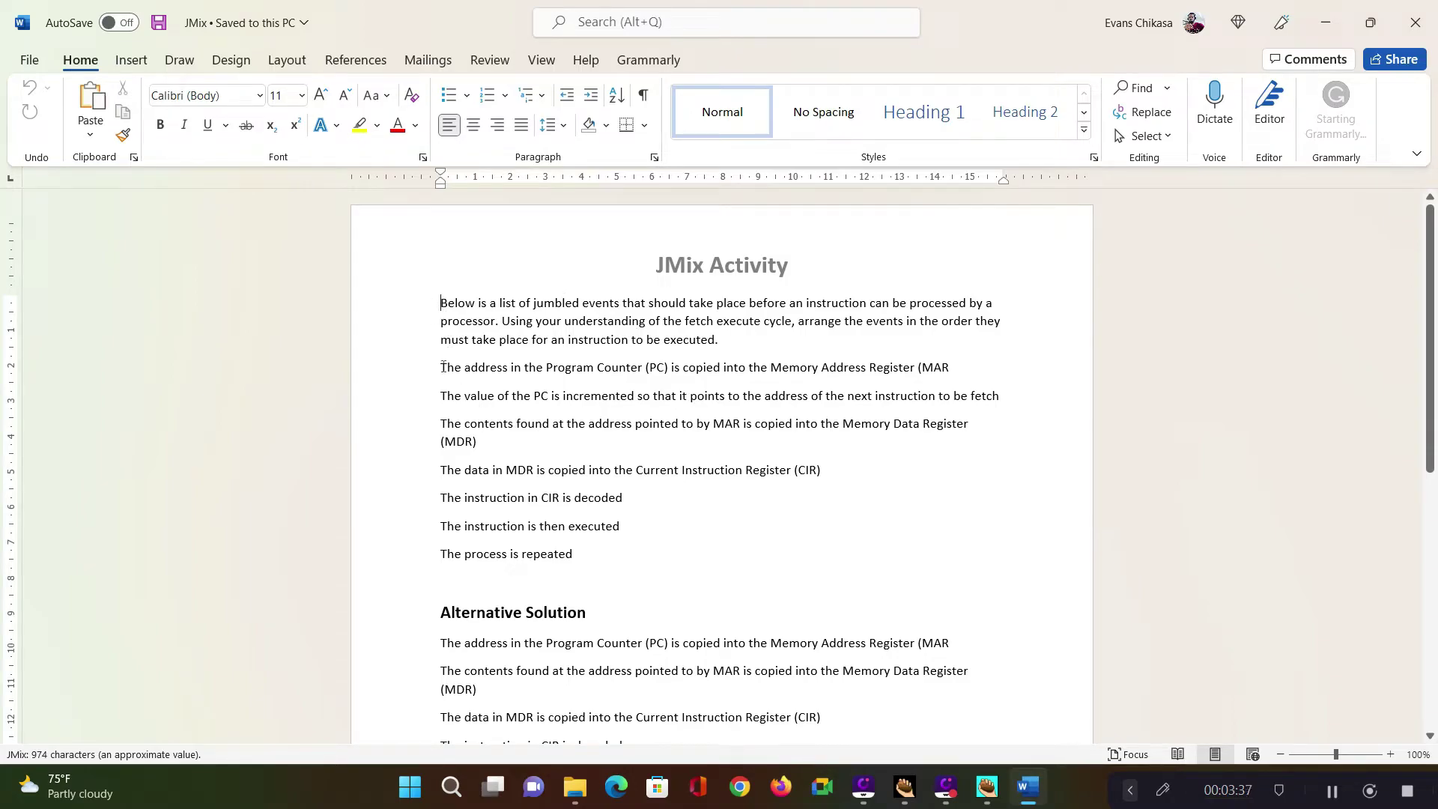
{"action": "mouse_move", "coordinate": [441, 367]}
{"action": "left_mouse_down"}
{"action": "mouse_move", "coordinate": [590, 476]}
{"action": "mouse_move", "coordinate": [629, 560]}
{"action": "mouse_move", "coordinate": [440, 369]}
{"action": "mouse_move", "coordinate": [431, 389]}
{"action": "left_mouse_up"}
{"action": "key", "text": "ctrl+c"}
{"action": "left_click", "coordinate": [527, 424]}
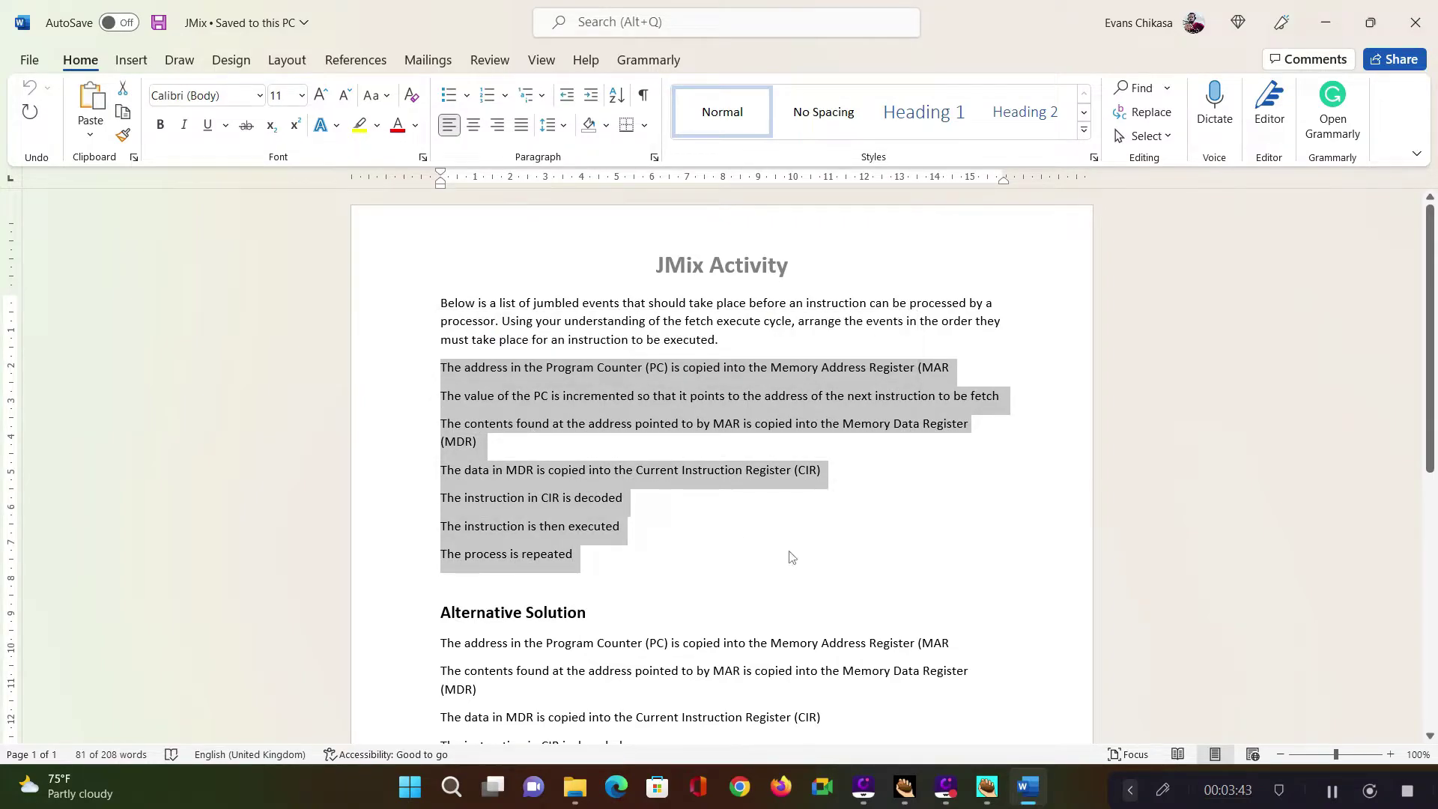
Paste the seven events into JMix's Main sentence box, one per line.
{"action": "mouse_move", "coordinate": [987, 786]}
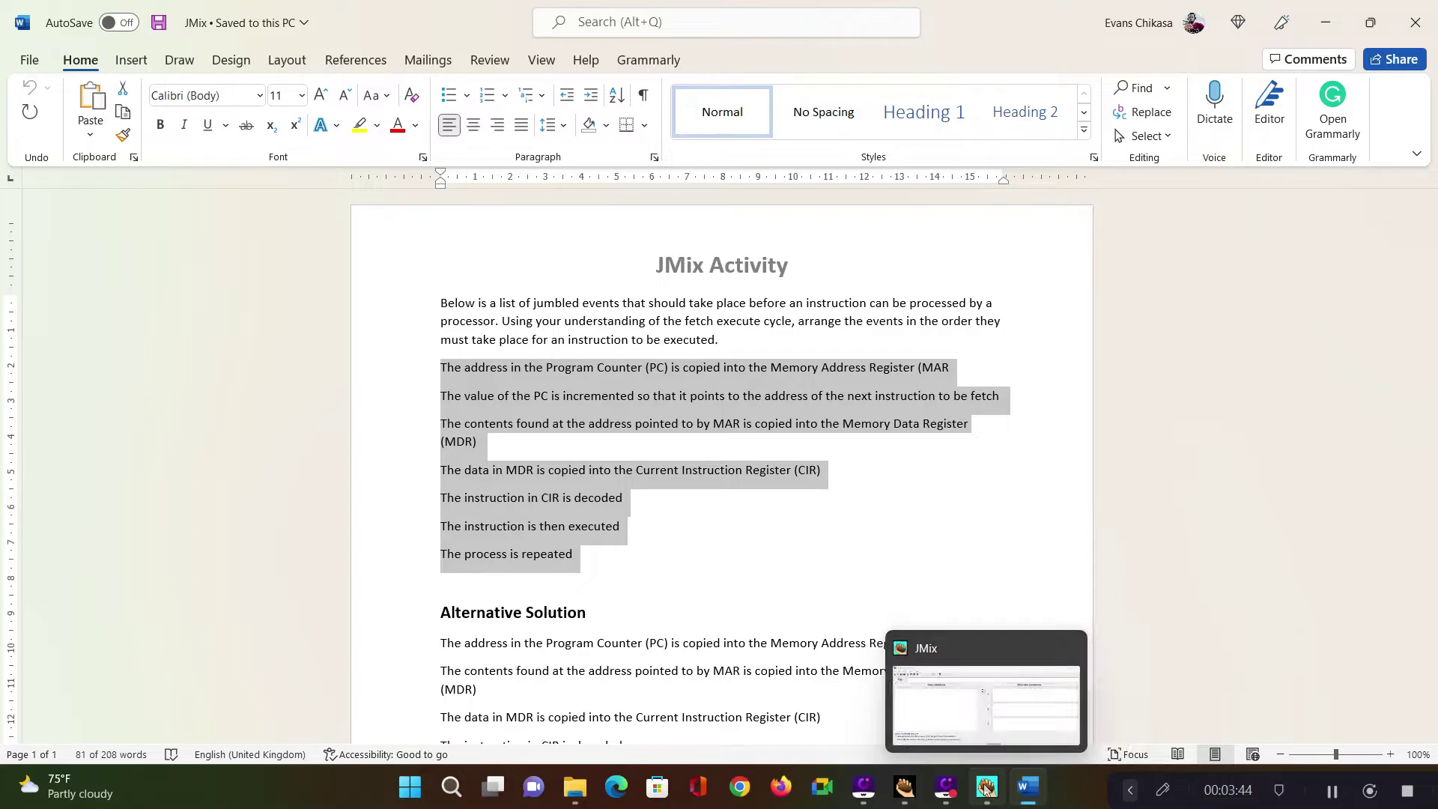
{"action": "left_click", "coordinate": [954, 692]}
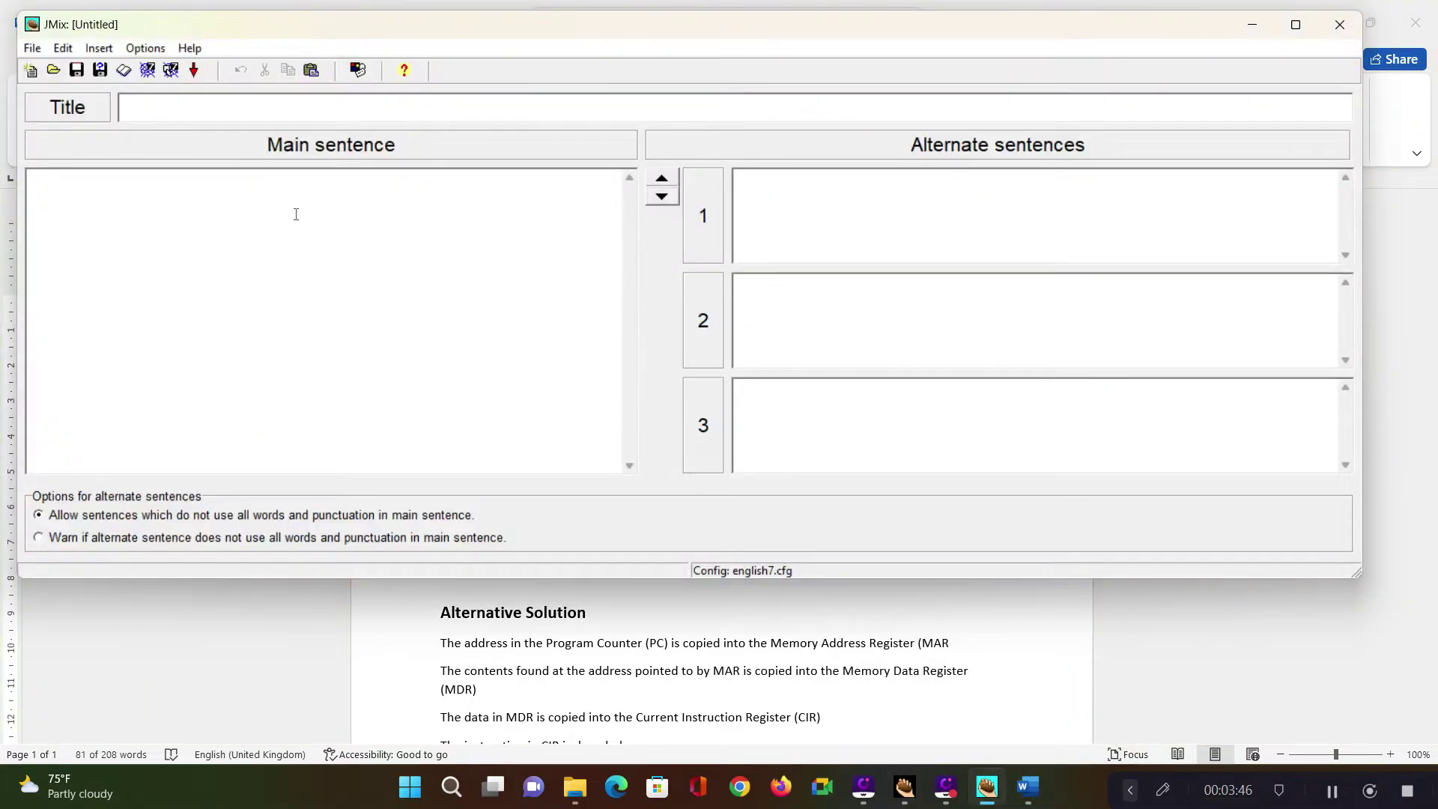
{"action": "key", "text": "ctrl+v"}
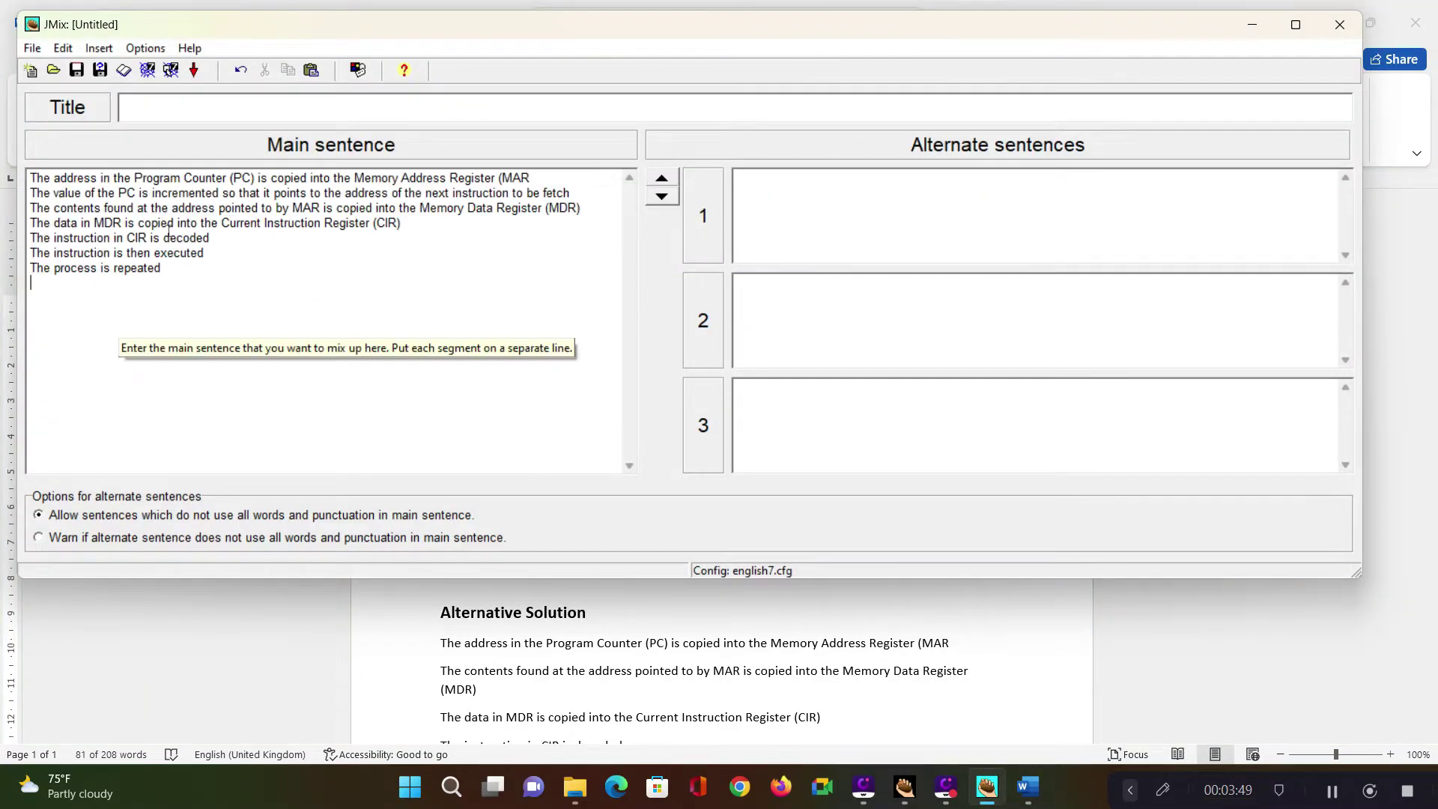
Highlight lines of the main sentence, including line 2 and 'The process is repeated', to review them.
{"action": "key", "text": "ctrl+a"}
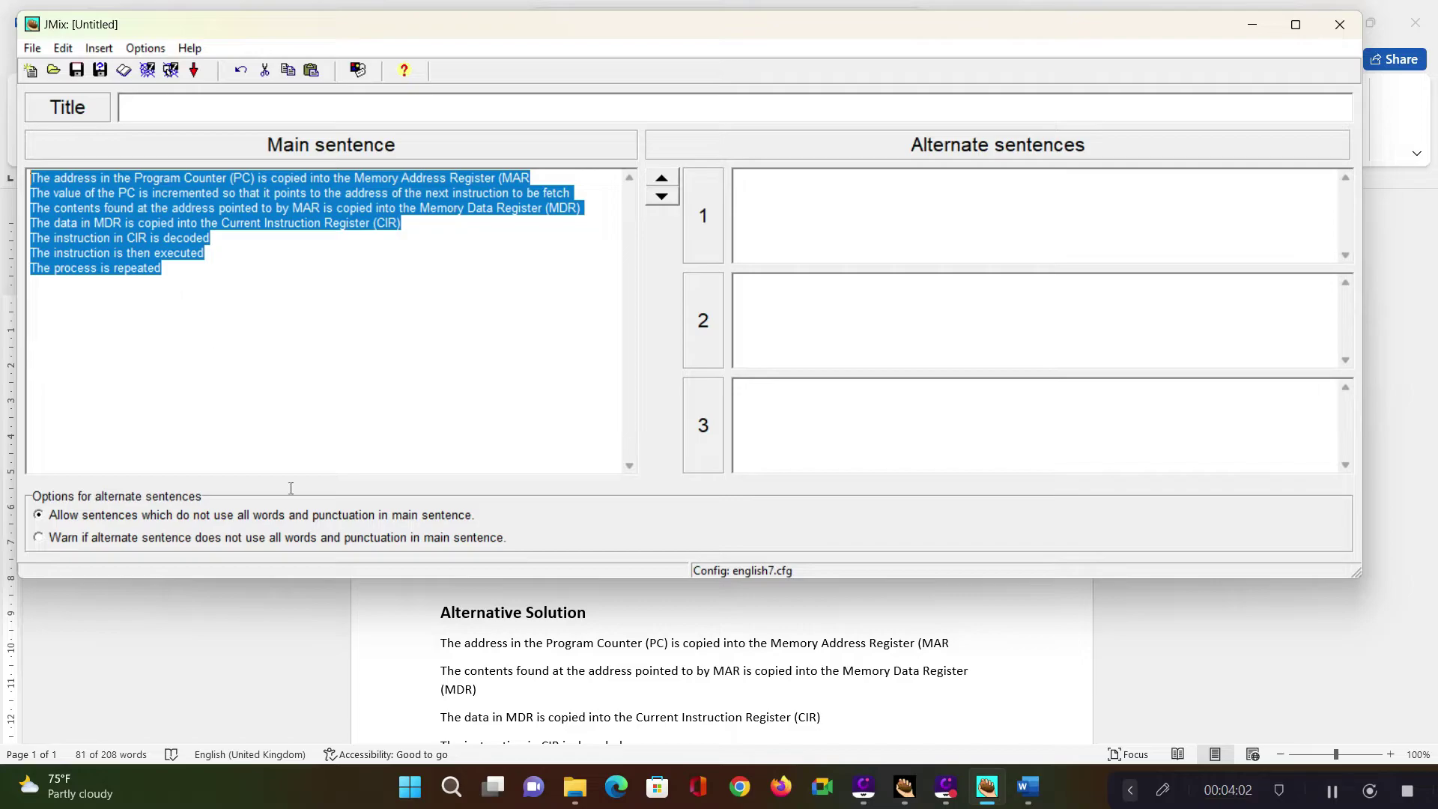
{"action": "left_click", "coordinate": [264, 291]}
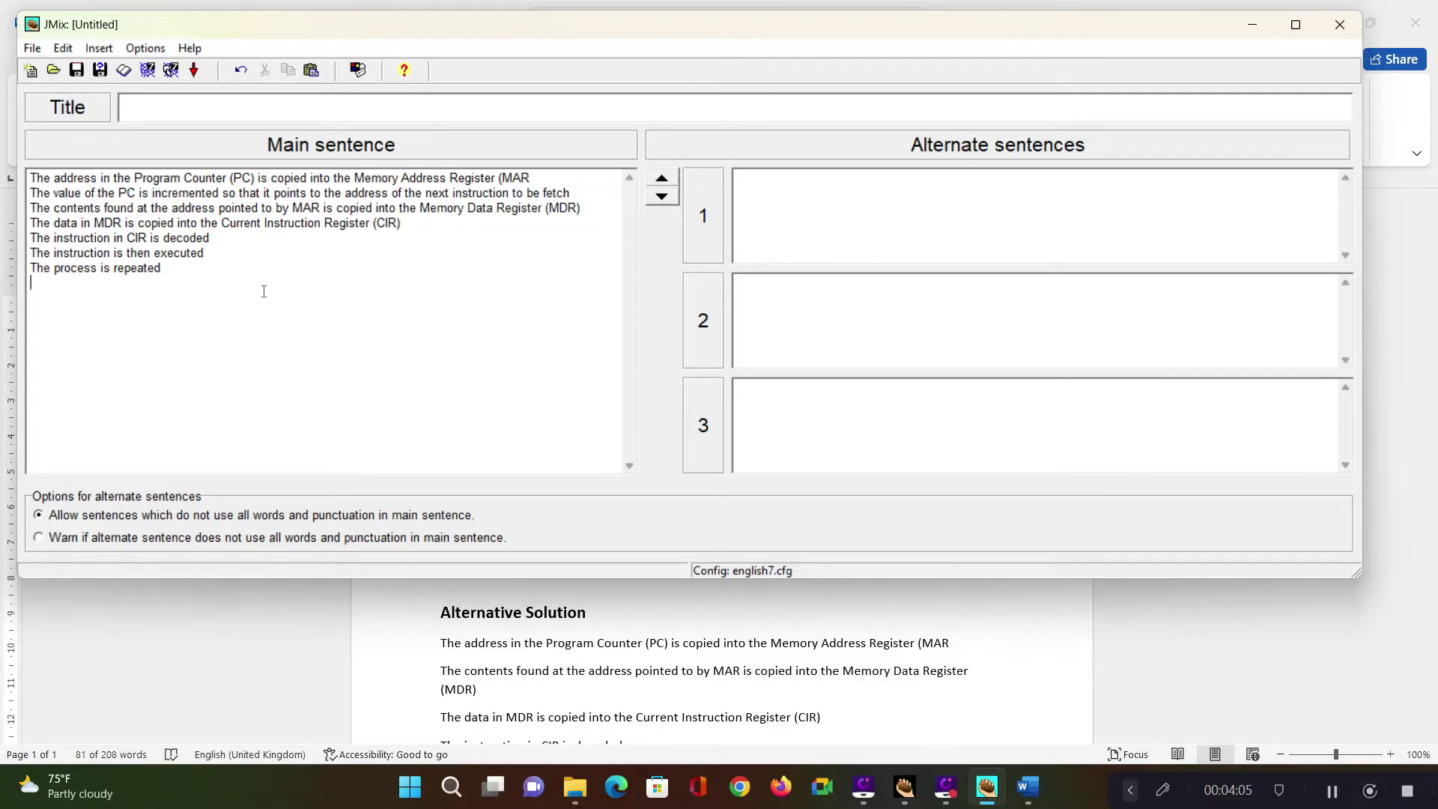
{"action": "double_click", "coordinate": [67, 193]}
{"action": "left_click_drag", "start_coordinate": [35, 194], "coordinate": [573, 194]}
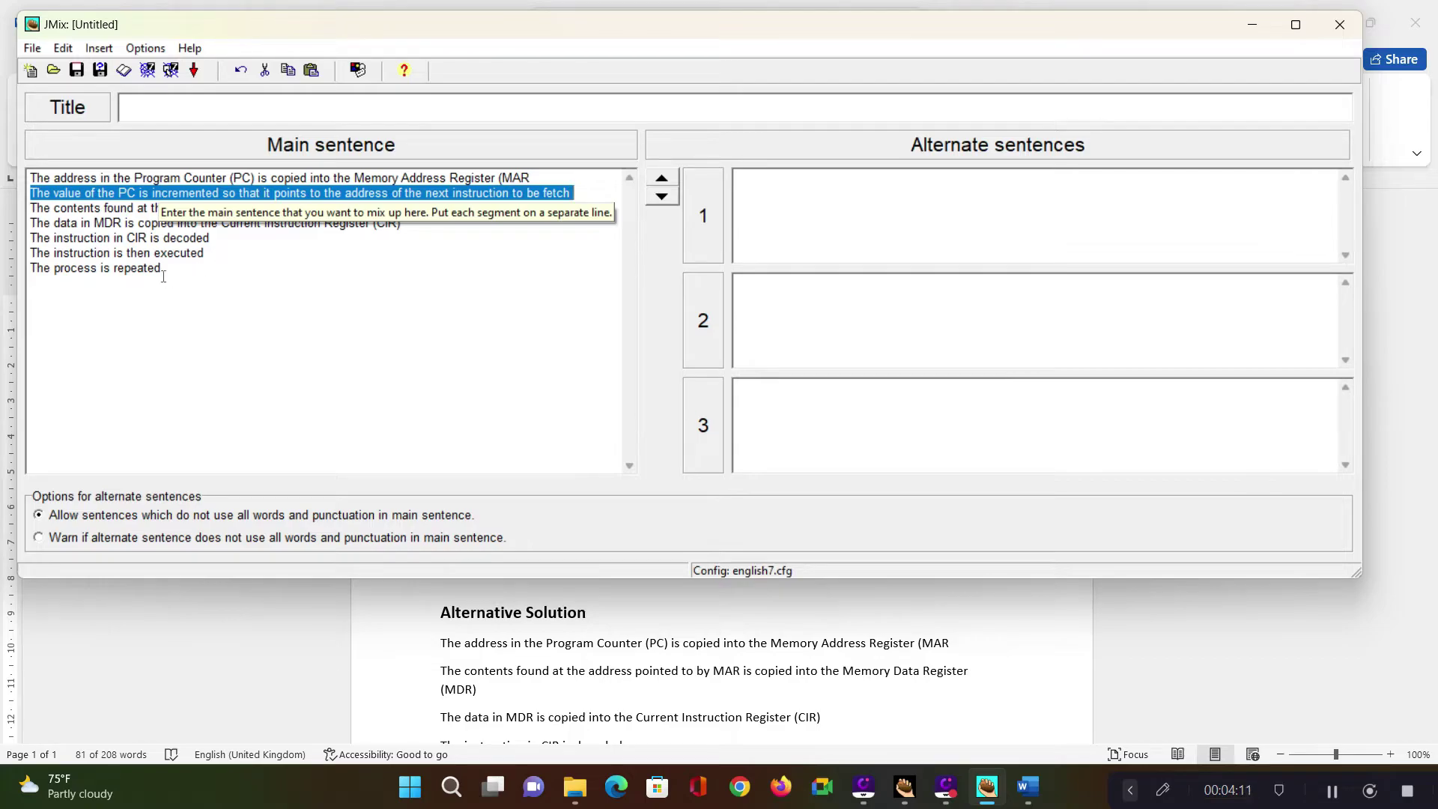
{"action": "left_click_drag", "start_coordinate": [170, 270], "coordinate": [2, 263]}
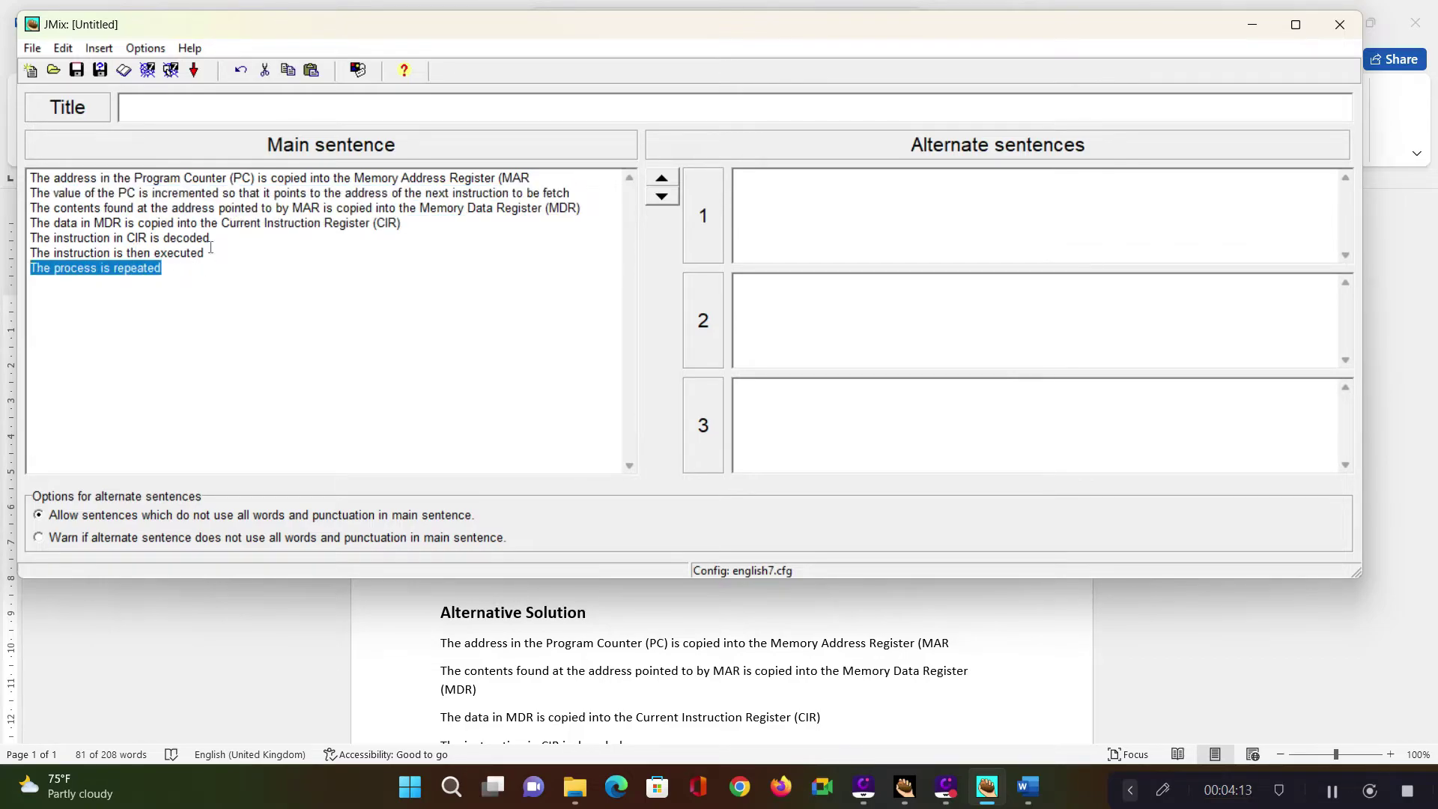
{"action": "left_click_drag", "start_coordinate": [208, 253], "coordinate": [27, 195]}
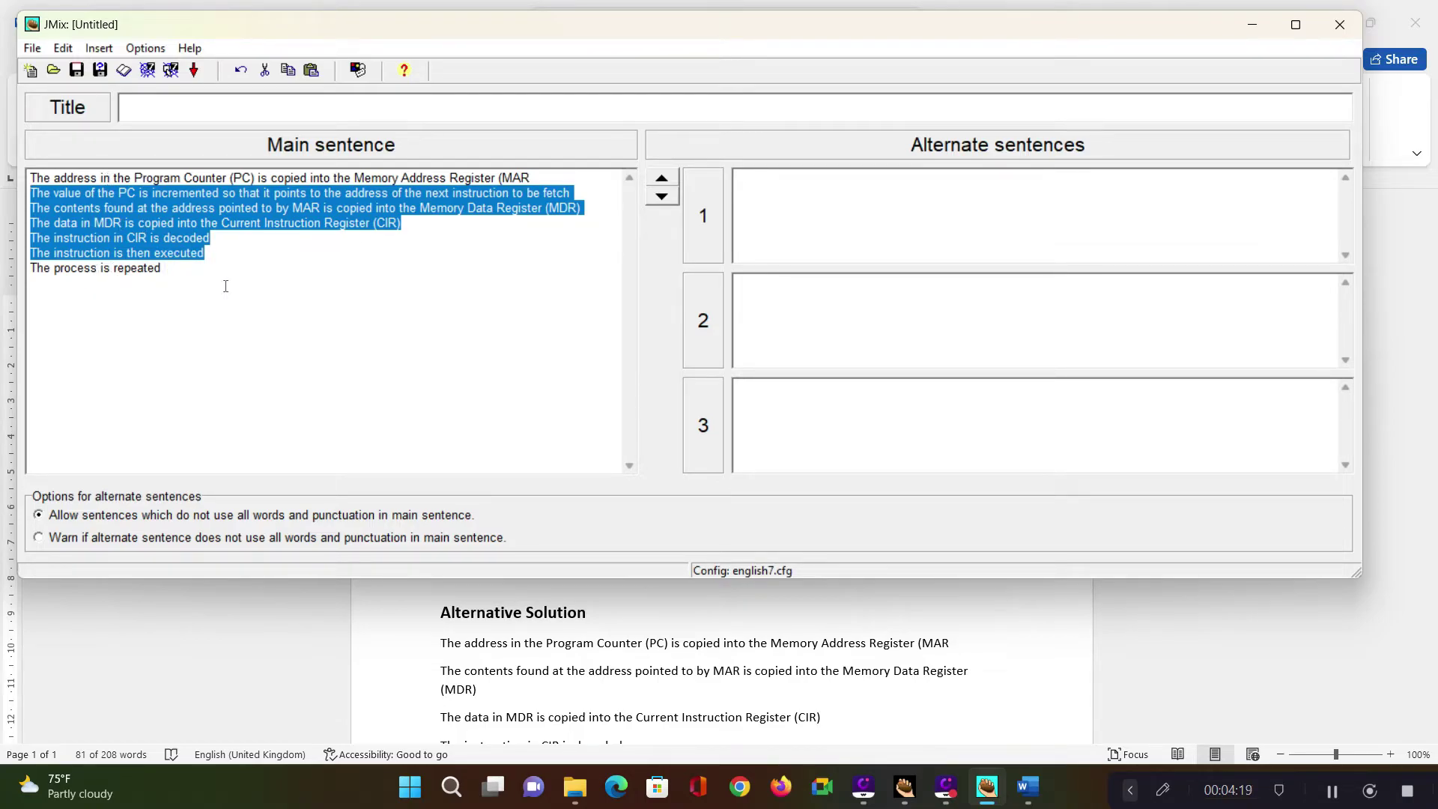
Switch back to Word and select the Alternative Solution list of seven events.
{"action": "key", "text": "alt+Tab"}
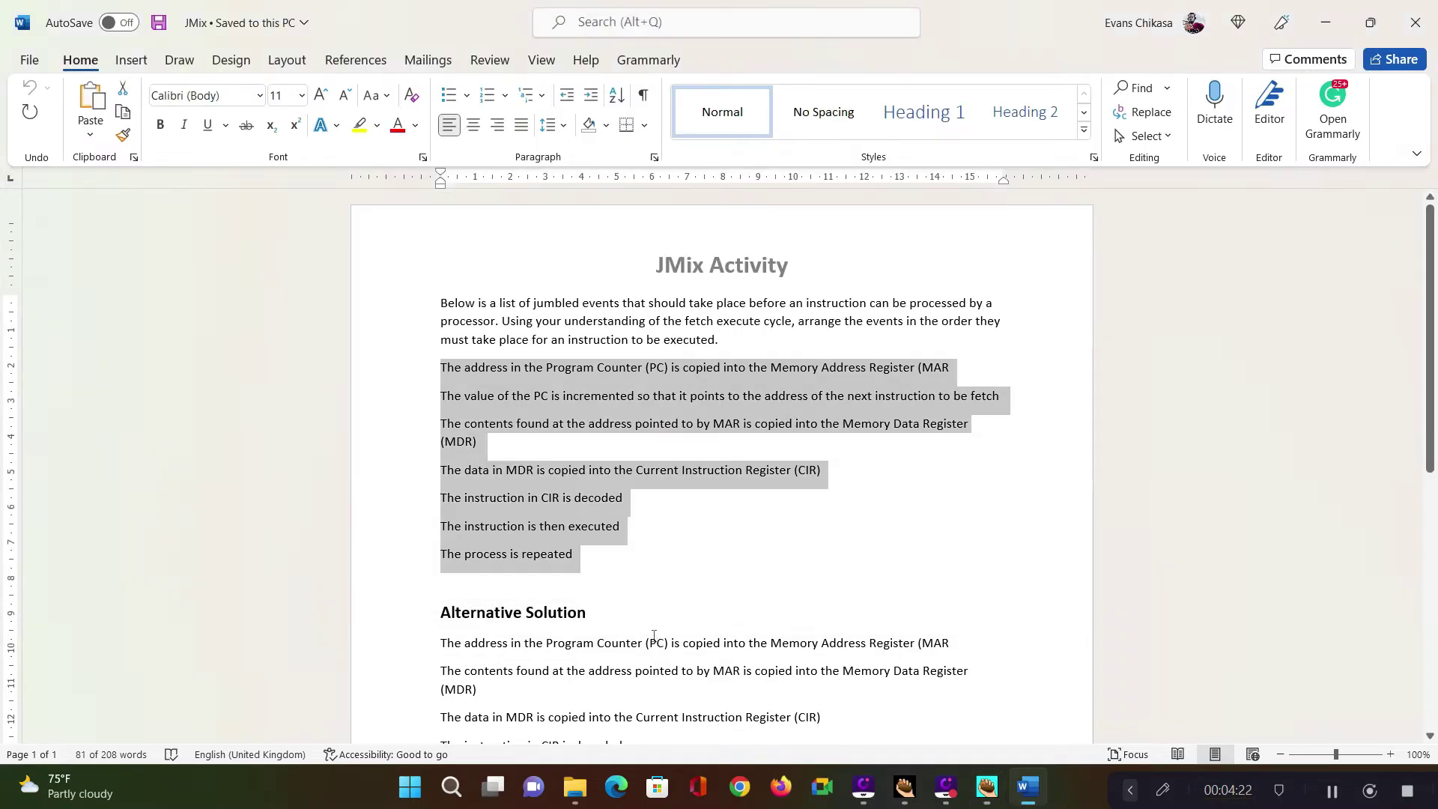
{"action": "scroll", "coordinate": [573, 582], "scroll_direction": "down", "scroll_amount": 2}
{"action": "scroll", "coordinate": [573, 583], "scroll_direction": "down", "scroll_amount": 2}
{"action": "left_click_drag", "start_coordinate": [440, 462], "coordinate": [577, 653]}
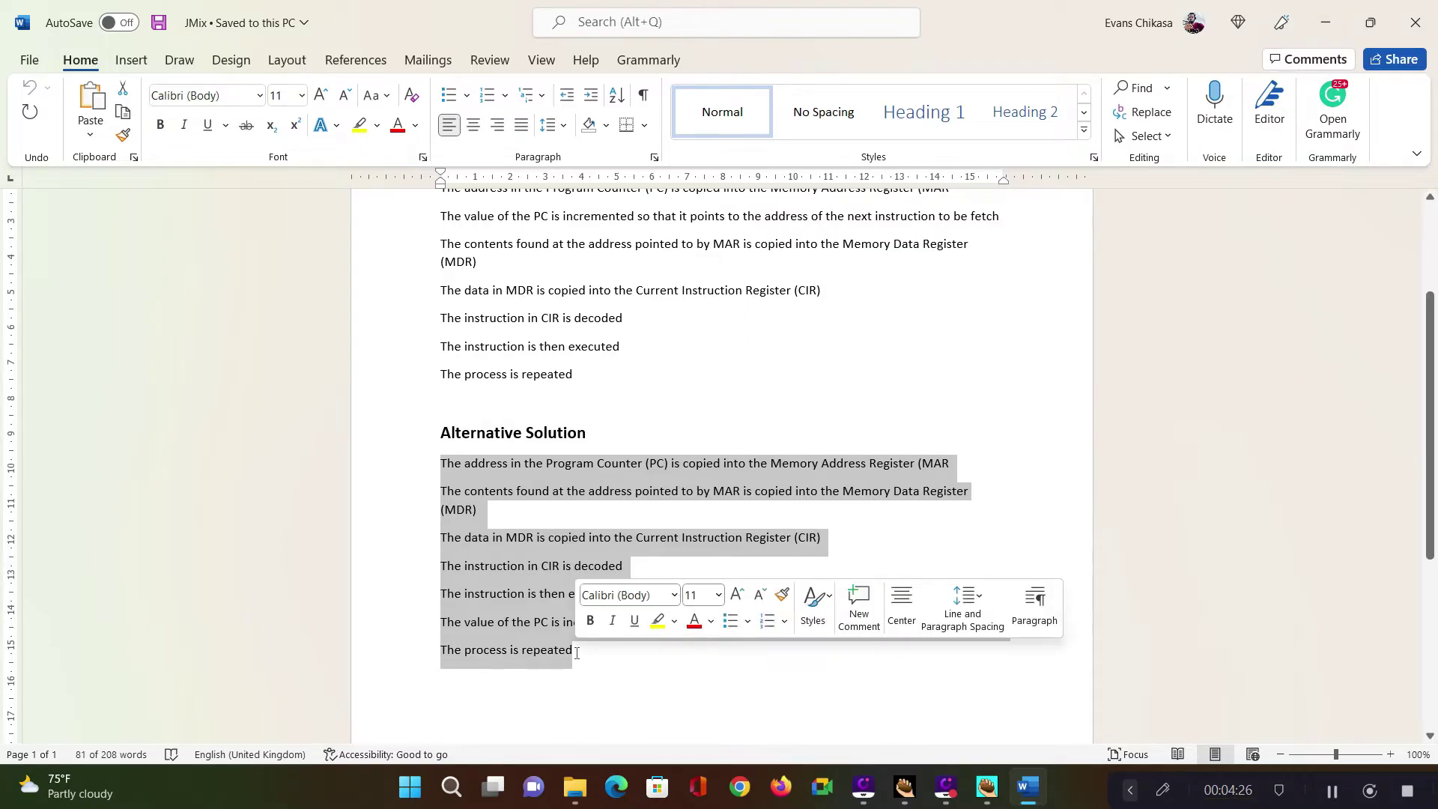
Paste the Alternative Solution order into alternate sentence 1, then open the output configuration.
{"action": "left_click", "coordinate": [986, 790]}
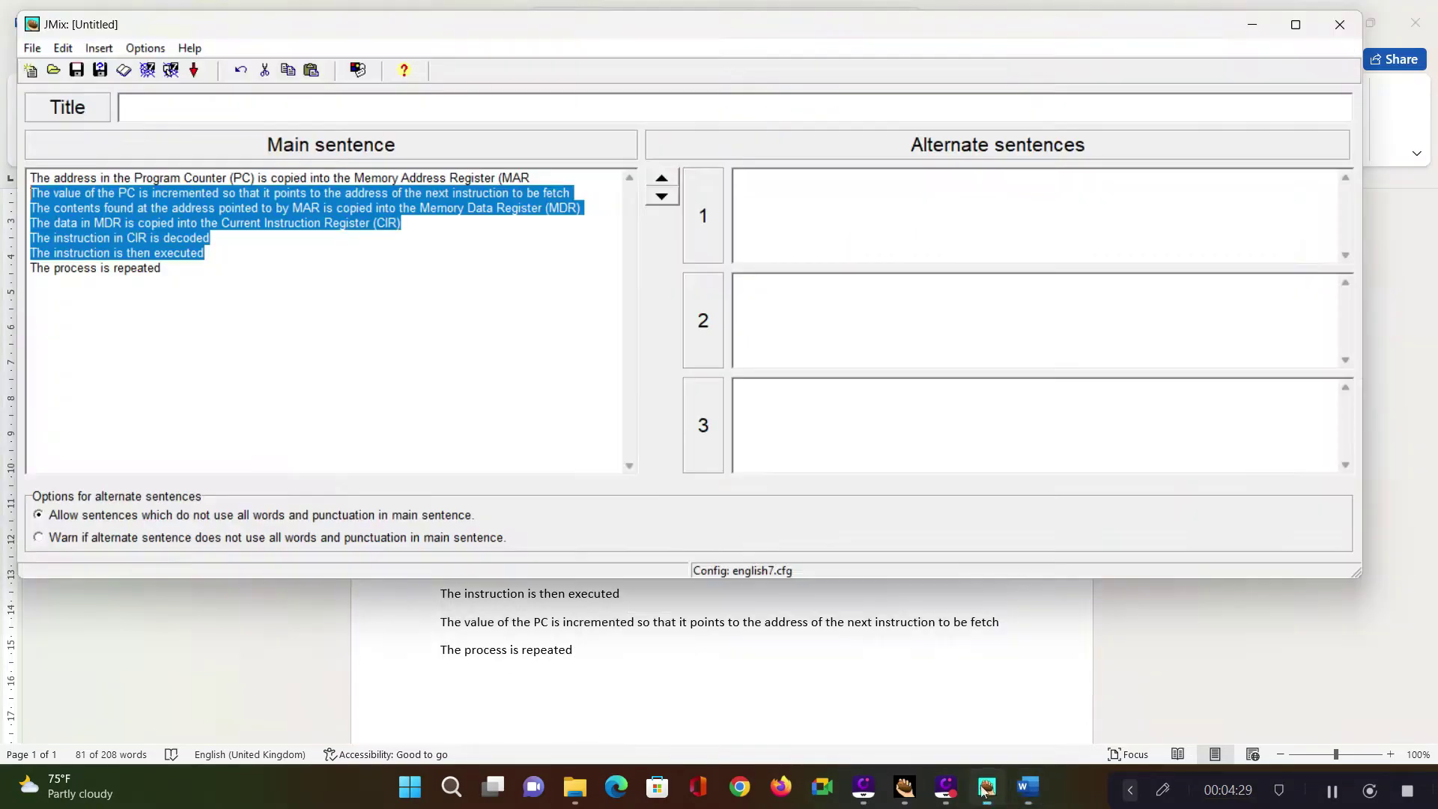
{"action": "left_click", "coordinate": [861, 213]}
{"action": "type", "text": "The data in MDR is copied into the Current Instruction Register (CIR) The instruction in CIR is decoded The instruction is then executed The value of the PC is incremented so that it points to the address of the next instruction to be fetch The process is repeated"}
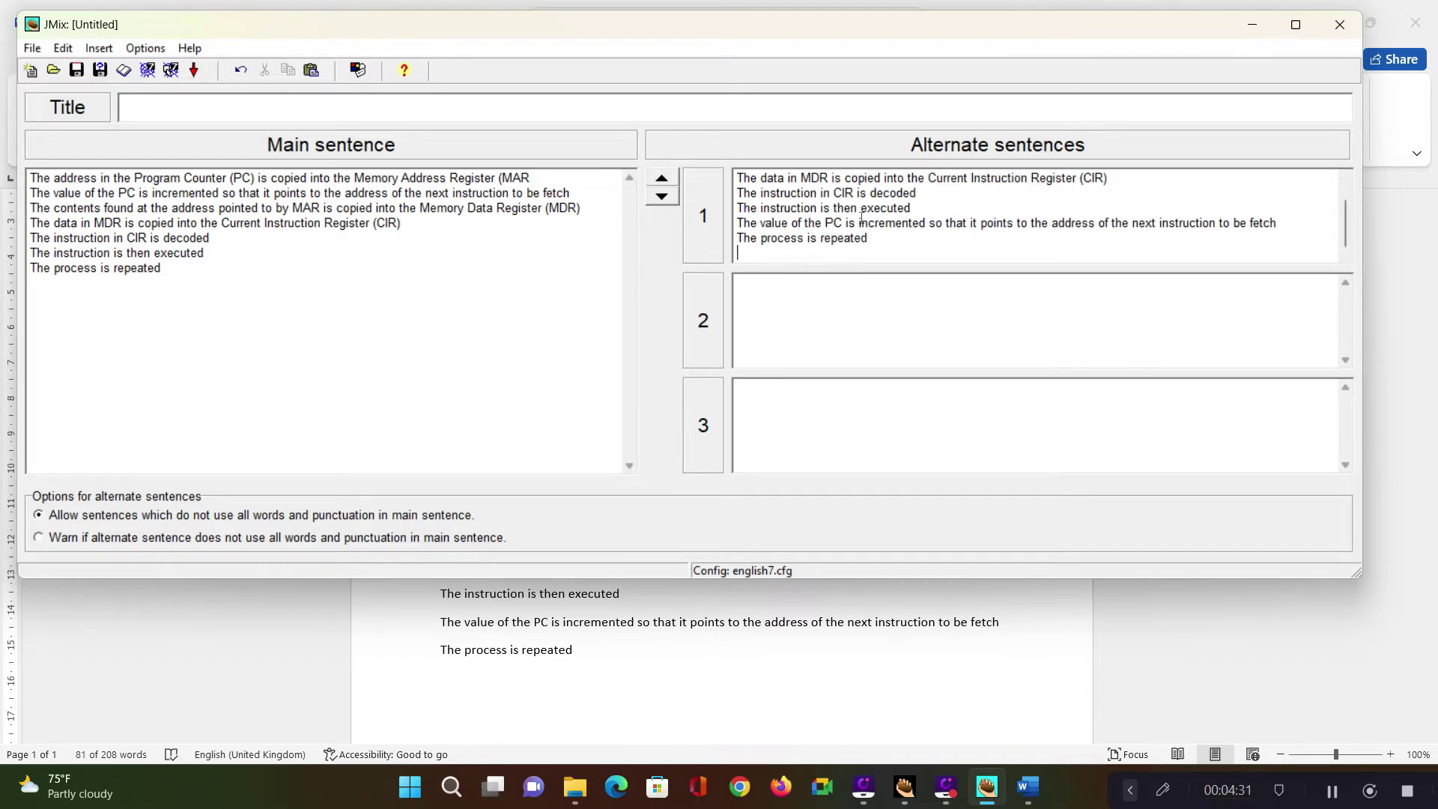
{"action": "left_click", "coordinate": [875, 319]}
{"action": "left_click", "coordinate": [357, 70]}
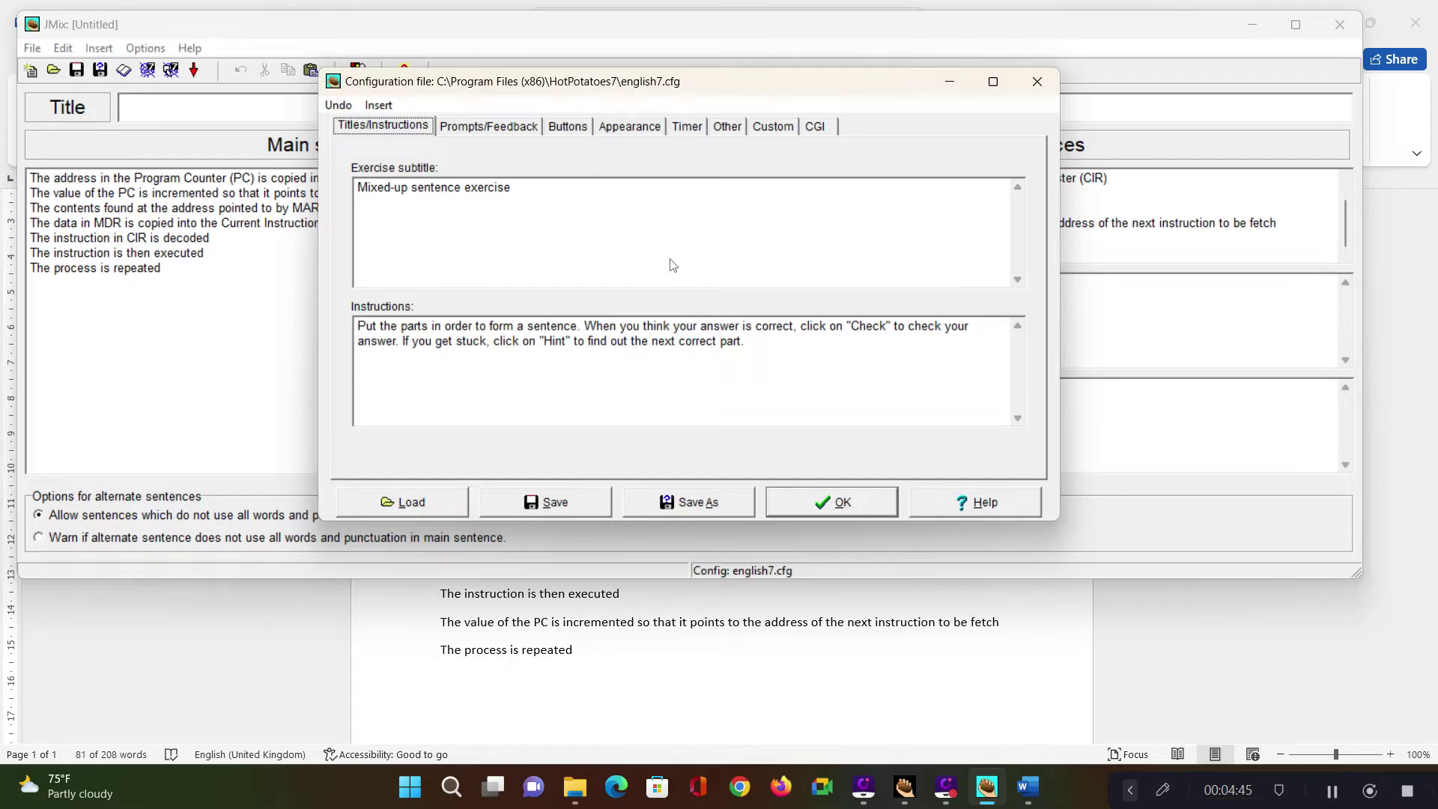
Browse the configuration tabs and set the page background colour to pink.
{"action": "left_click", "coordinate": [489, 127]}
{"action": "left_click", "coordinate": [567, 129]}
{"action": "left_click", "coordinate": [622, 131]}
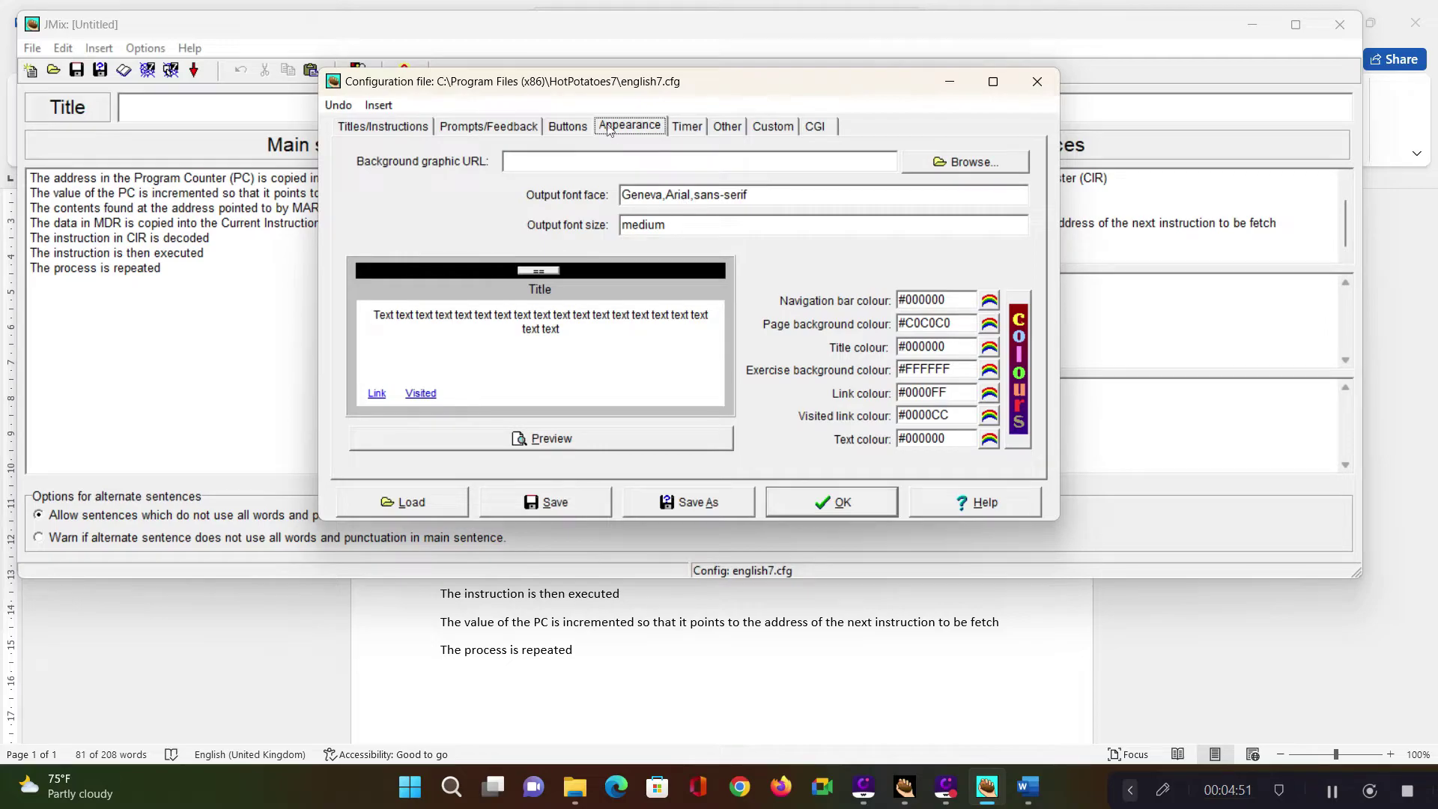
{"action": "left_click", "coordinate": [988, 324]}
{"action": "left_click", "coordinate": [634, 225]}
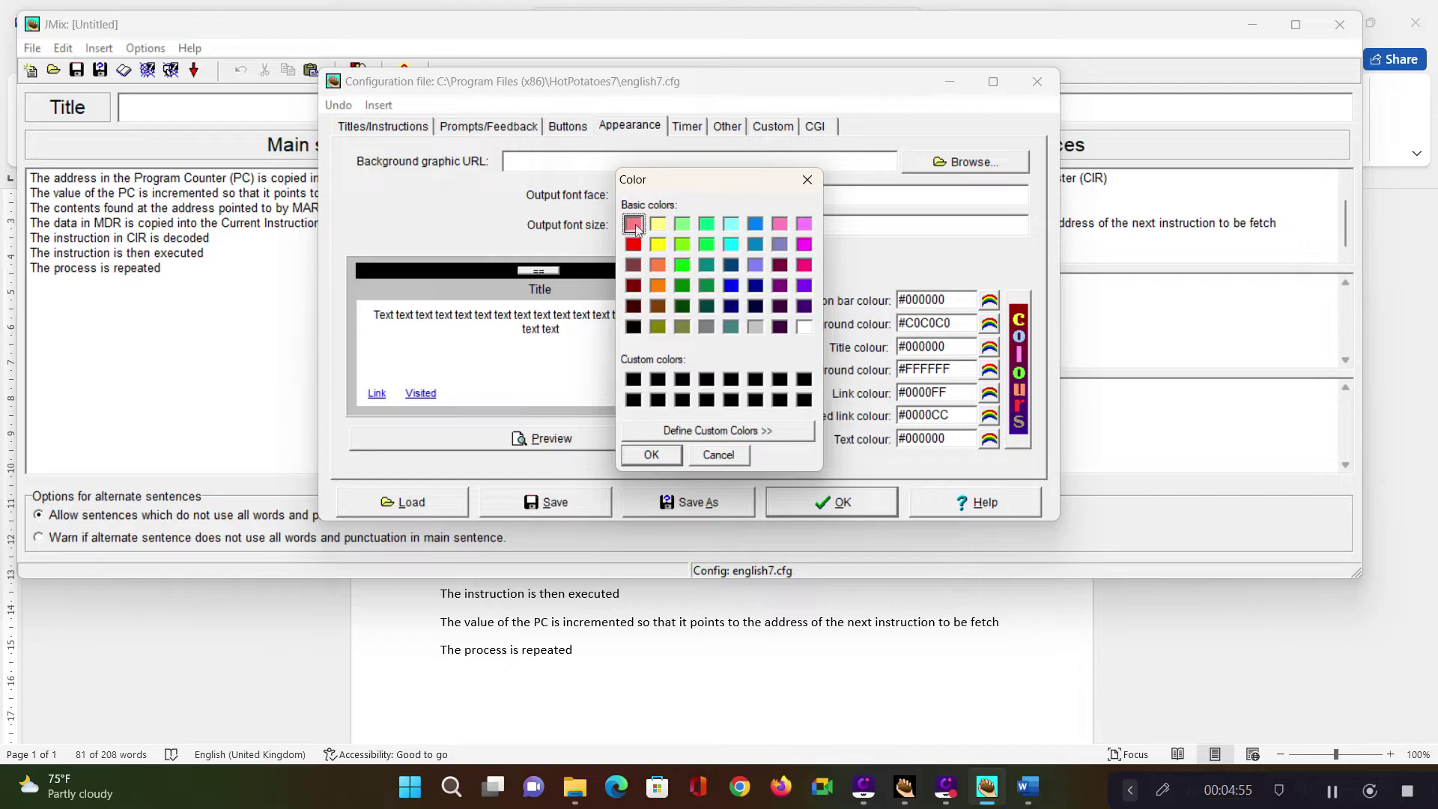
{"action": "left_click", "coordinate": [651, 454]}
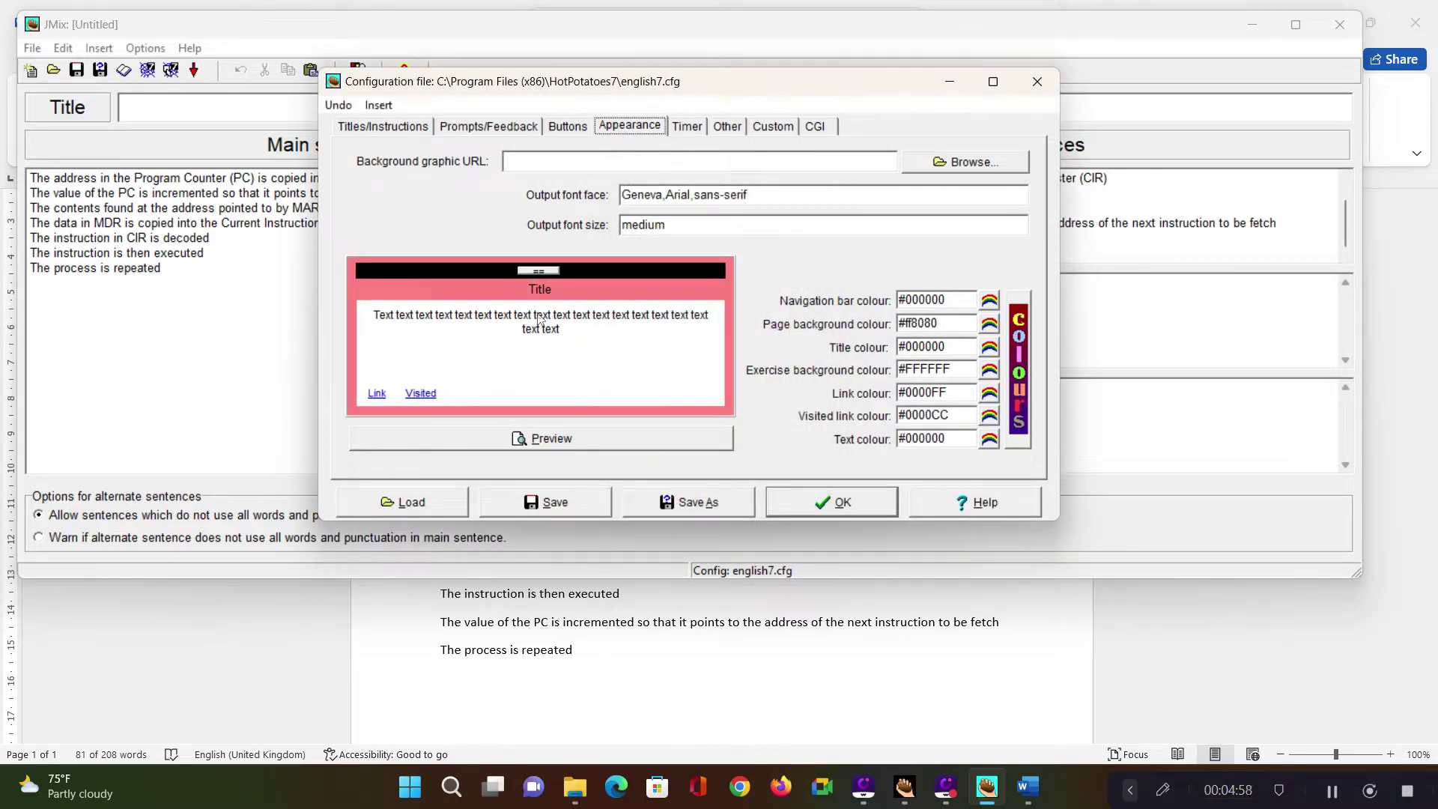
{"action": "left_click", "coordinate": [688, 128]}
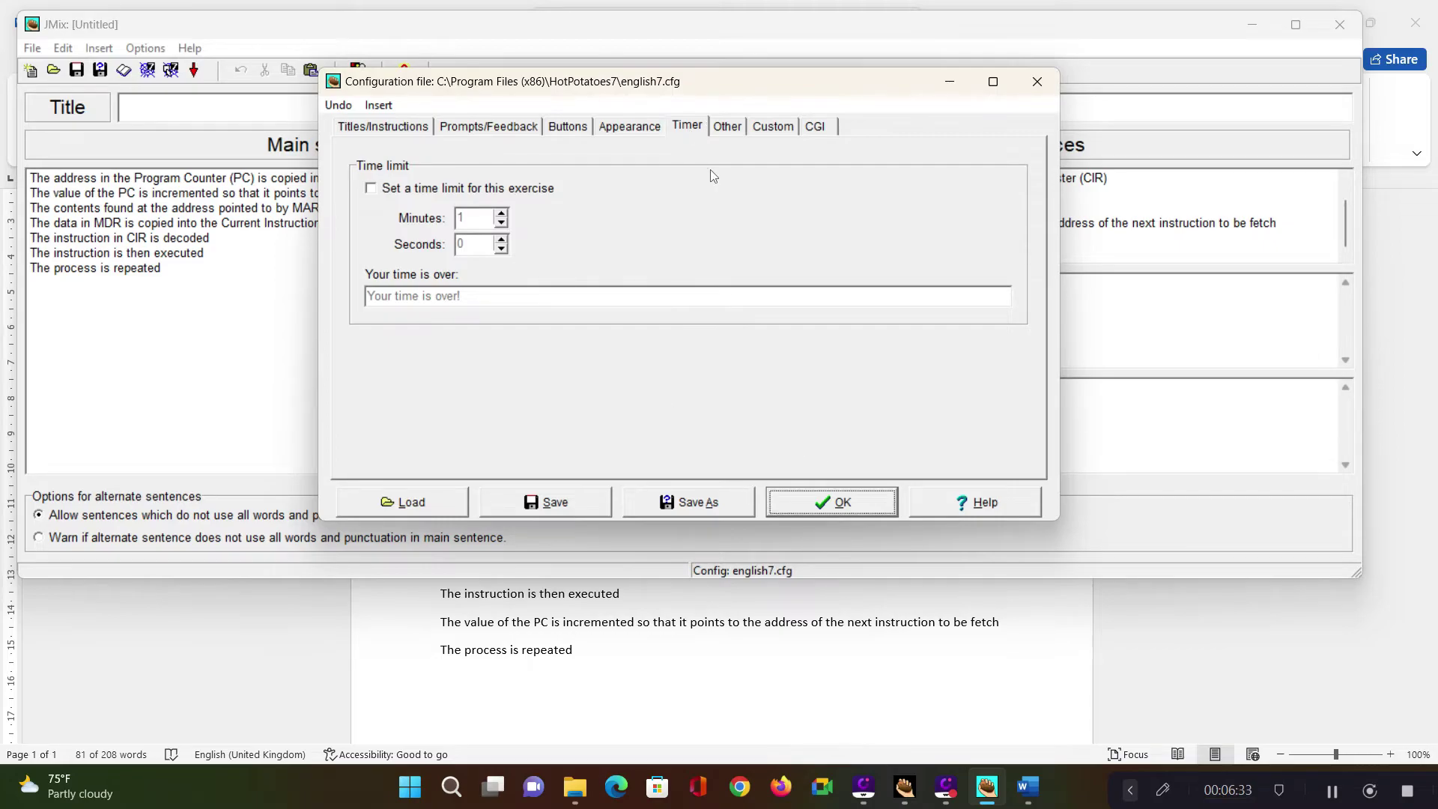
Place the cursor in Titles/Instructions, then select Word's jumbled-events instruction paragraph.
{"action": "left_click", "coordinate": [377, 132]}
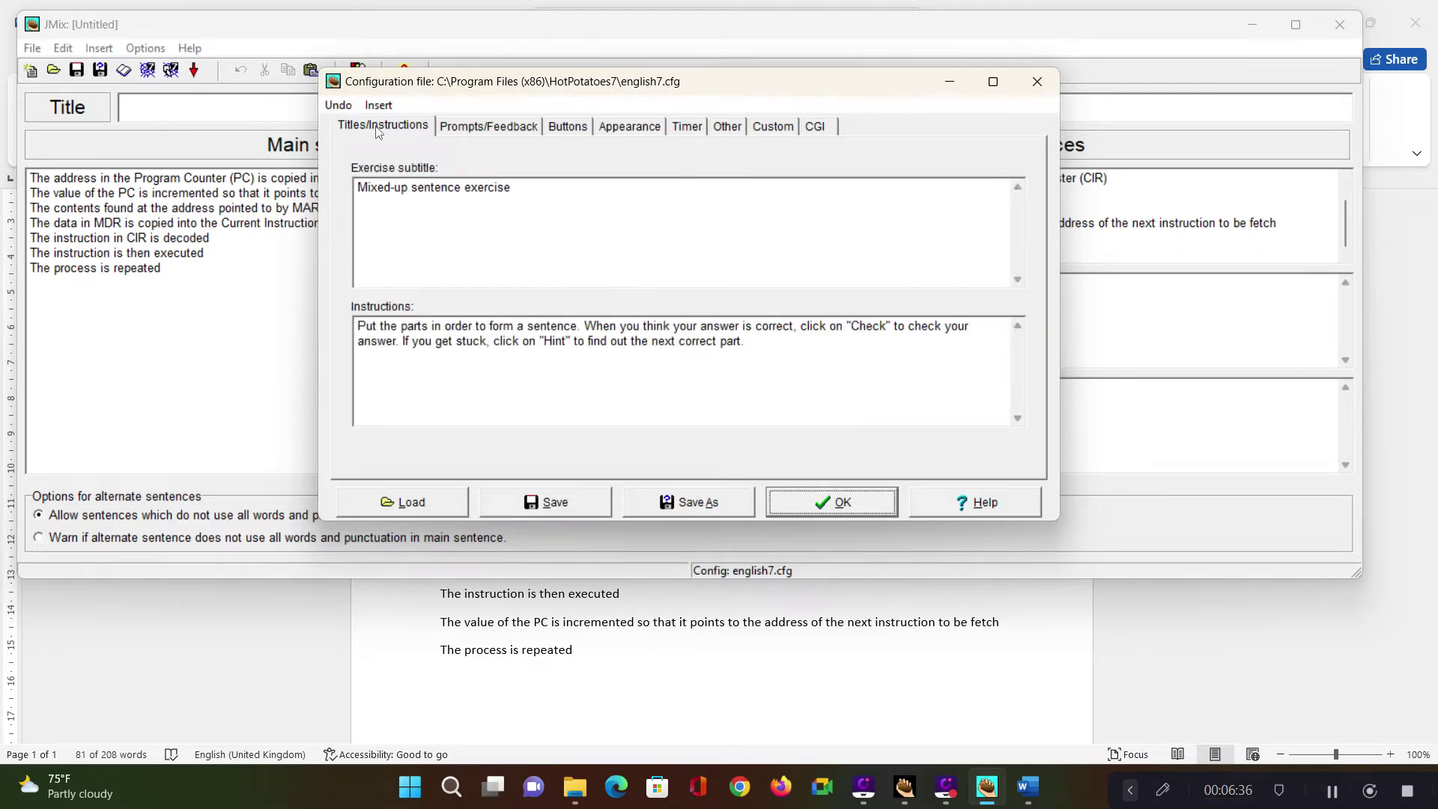
{"action": "left_click", "coordinate": [764, 350]}
{"action": "left_click", "coordinate": [1028, 786]}
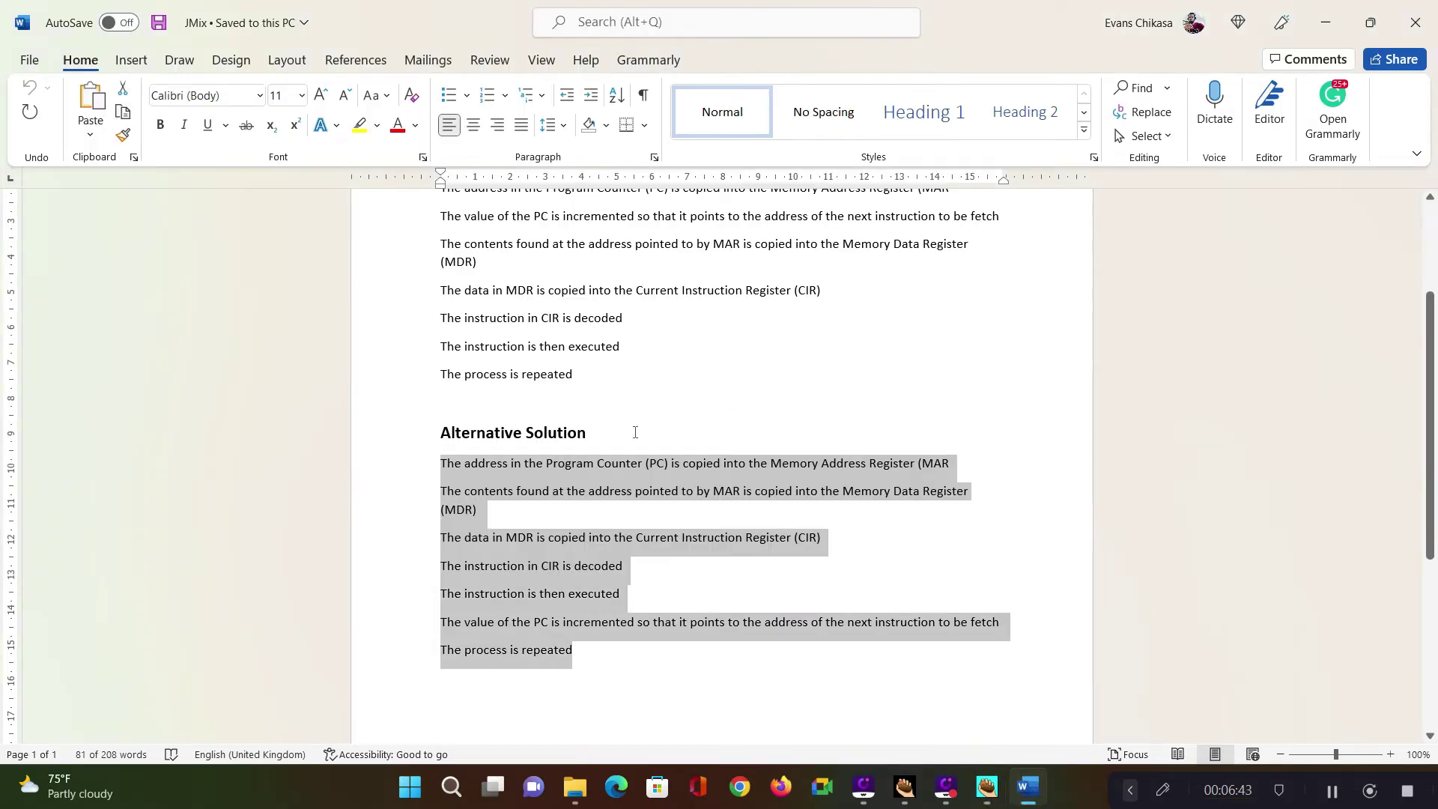
{"action": "scroll", "coordinate": [635, 432], "scroll_direction": "up", "scroll_amount": 3}
{"action": "left_click_drag", "start_coordinate": [728, 335], "coordinate": [413, 307]}
{"action": "key", "text": "ctrl+c"}
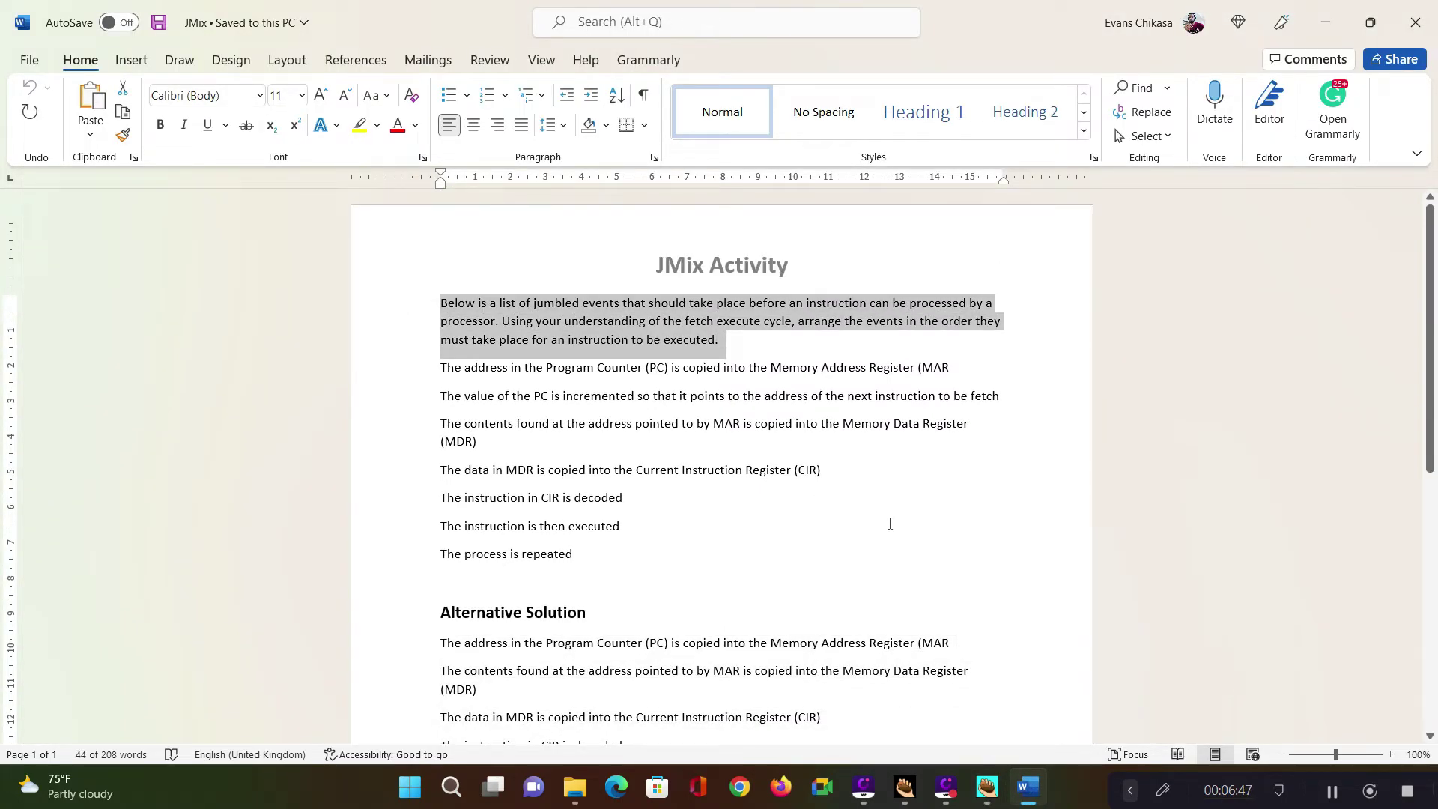
Paste the jumbled-events paragraph into the Instructions and confirm the configuration.
{"action": "left_click", "coordinate": [1028, 788]}
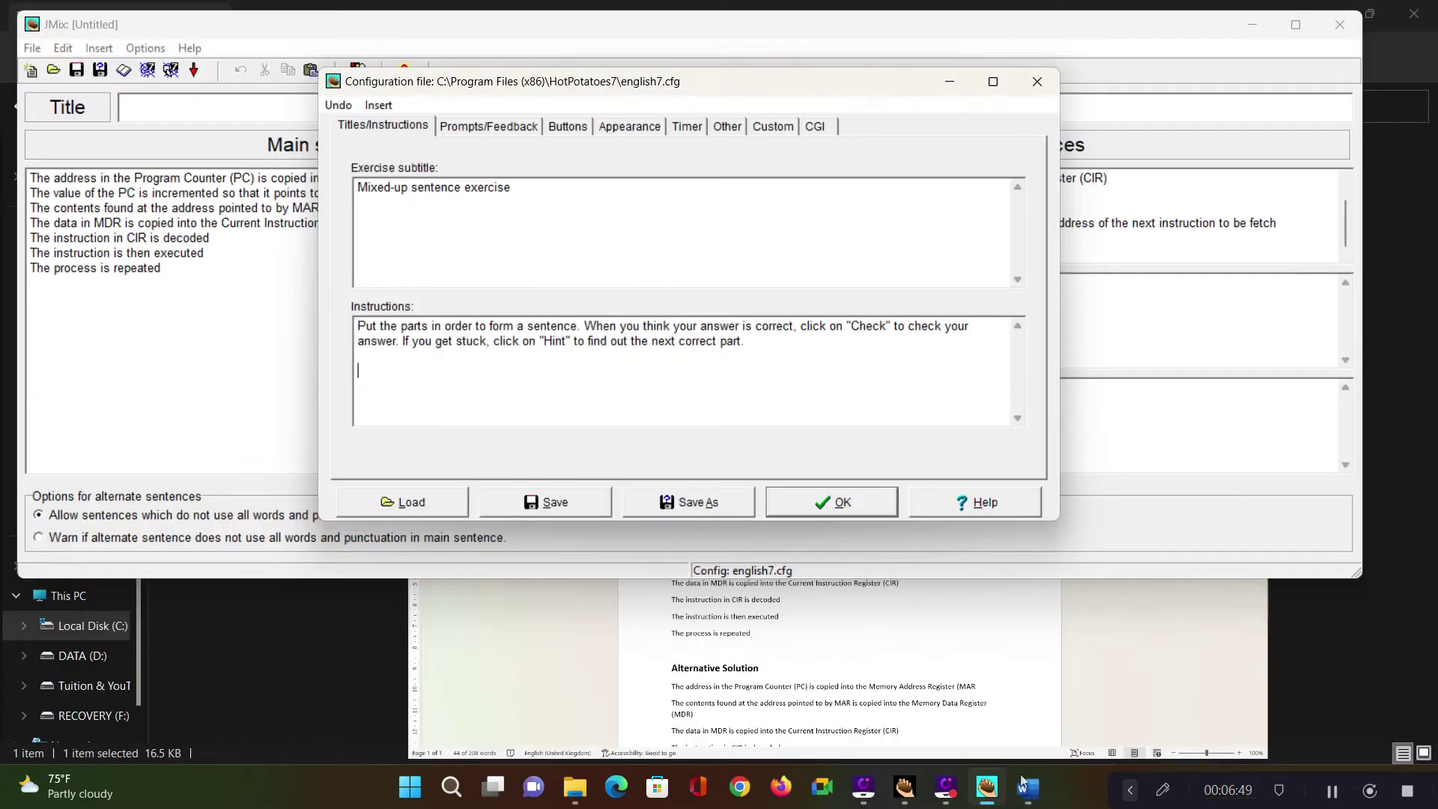
{"action": "key", "text": "ctrl+v"}
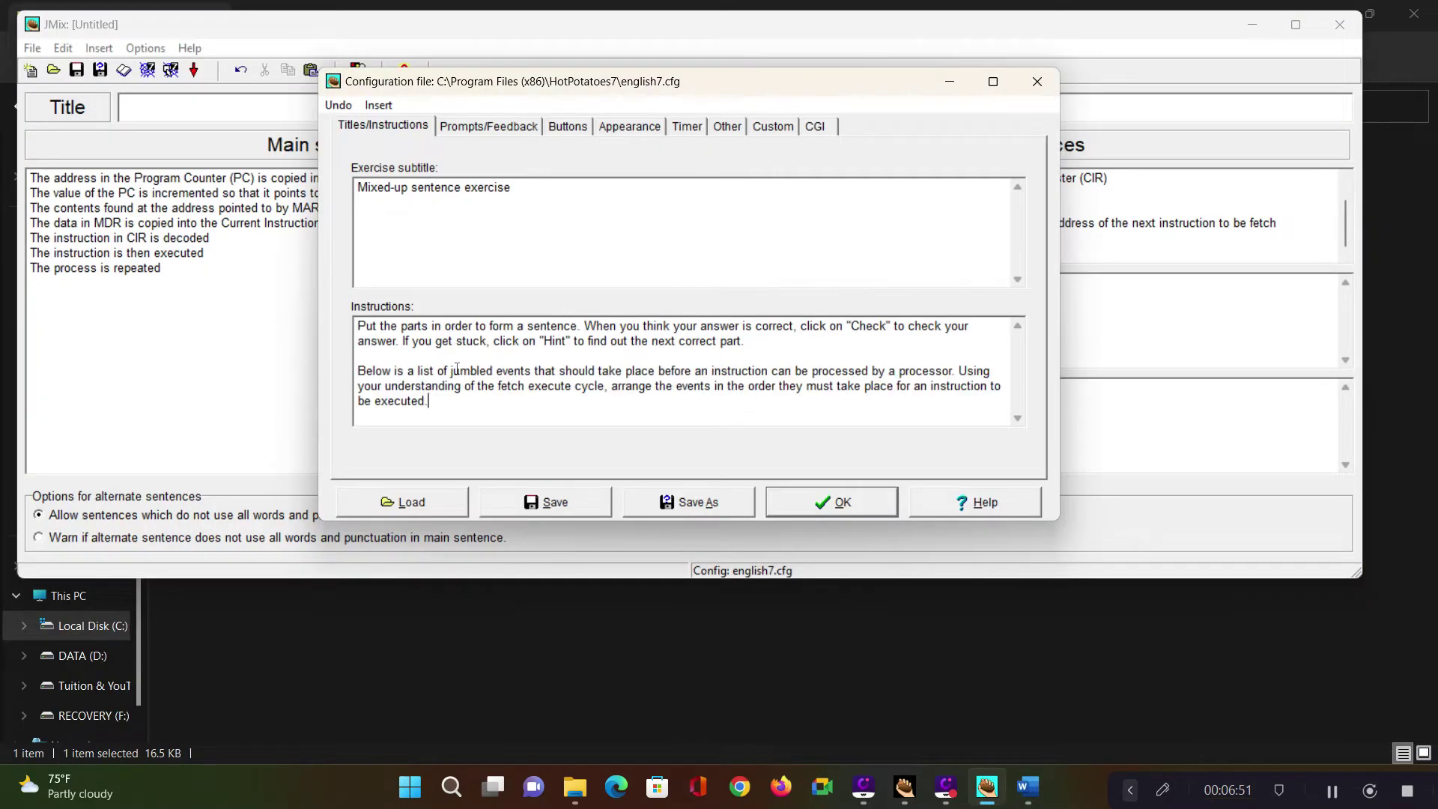
{"action": "left_click", "coordinate": [774, 500]}
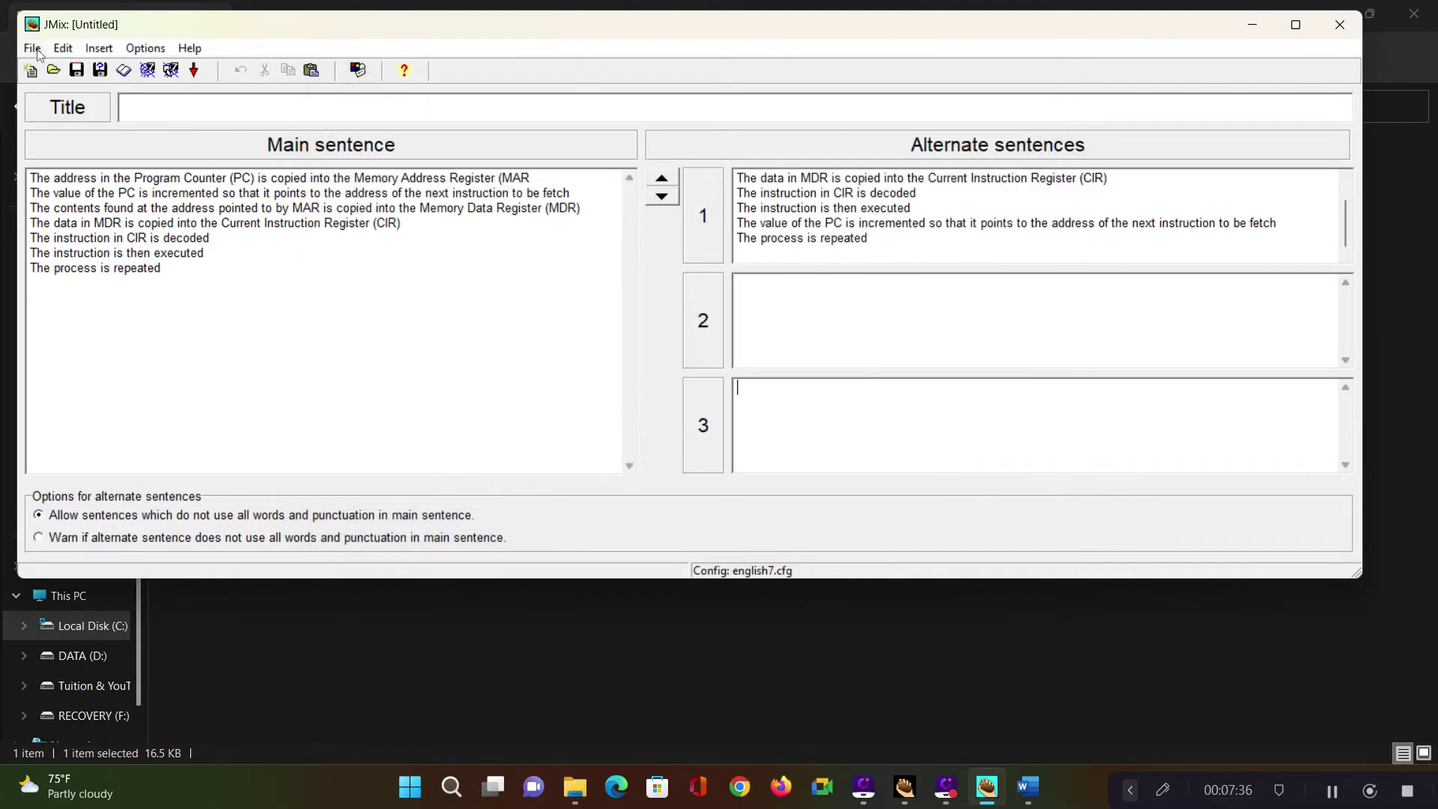
Export the exercise as a standard web page named Fetch_Execute.htm and view it in the browser.
{"action": "left_click", "coordinate": [32, 48]}
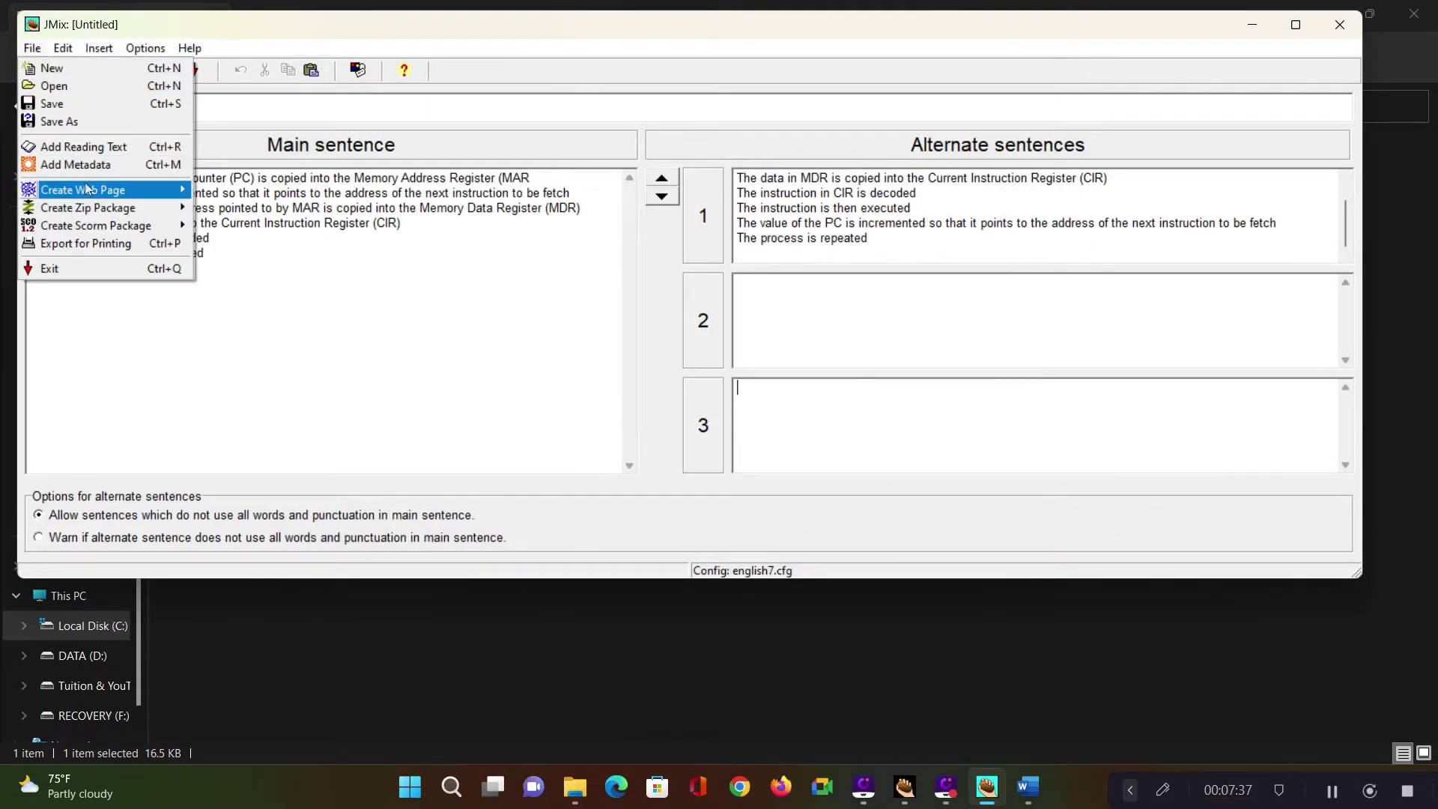
{"action": "mouse_move", "coordinate": [88, 190]}
{"action": "left_click", "coordinate": [251, 192]}
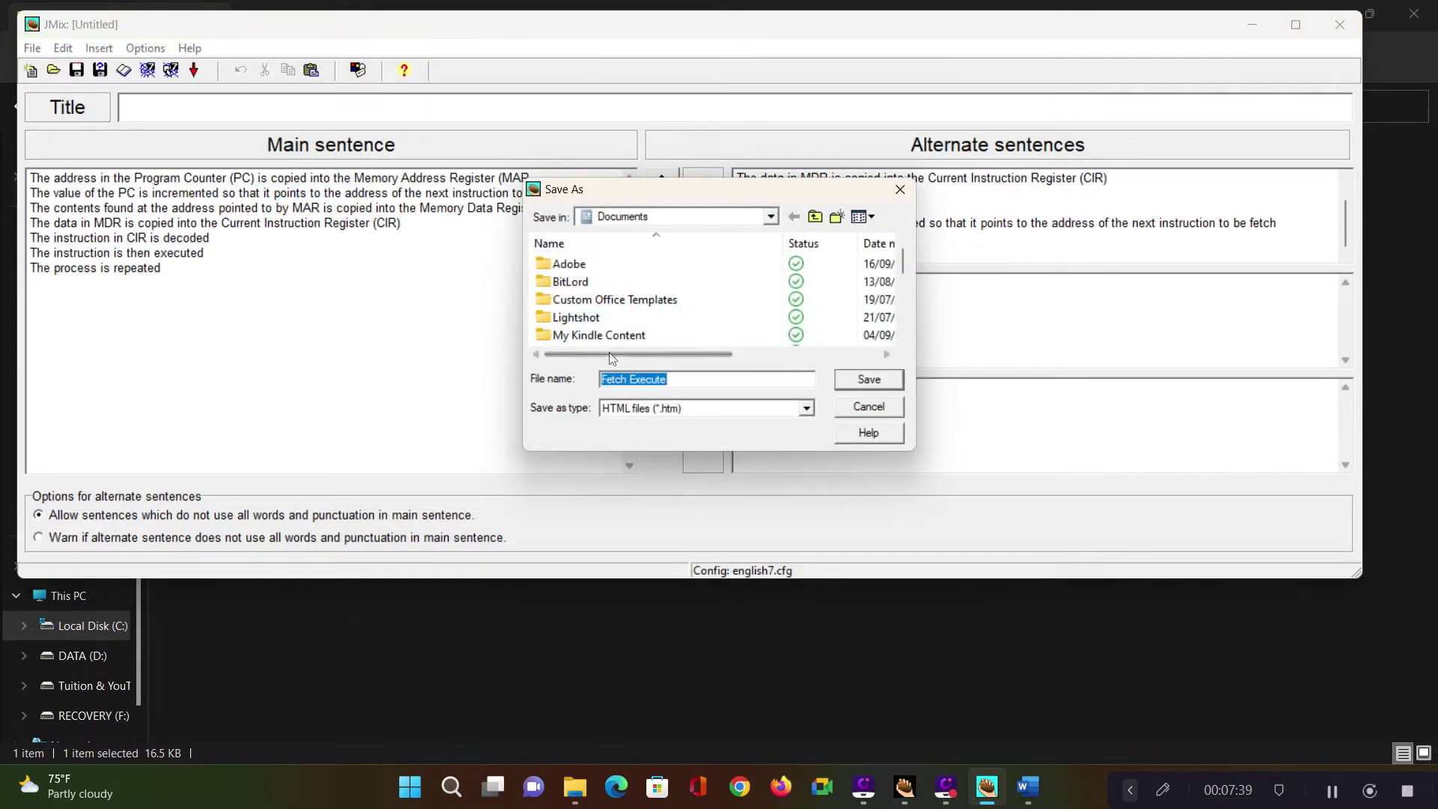
{"action": "left_click", "coordinate": [626, 382]}
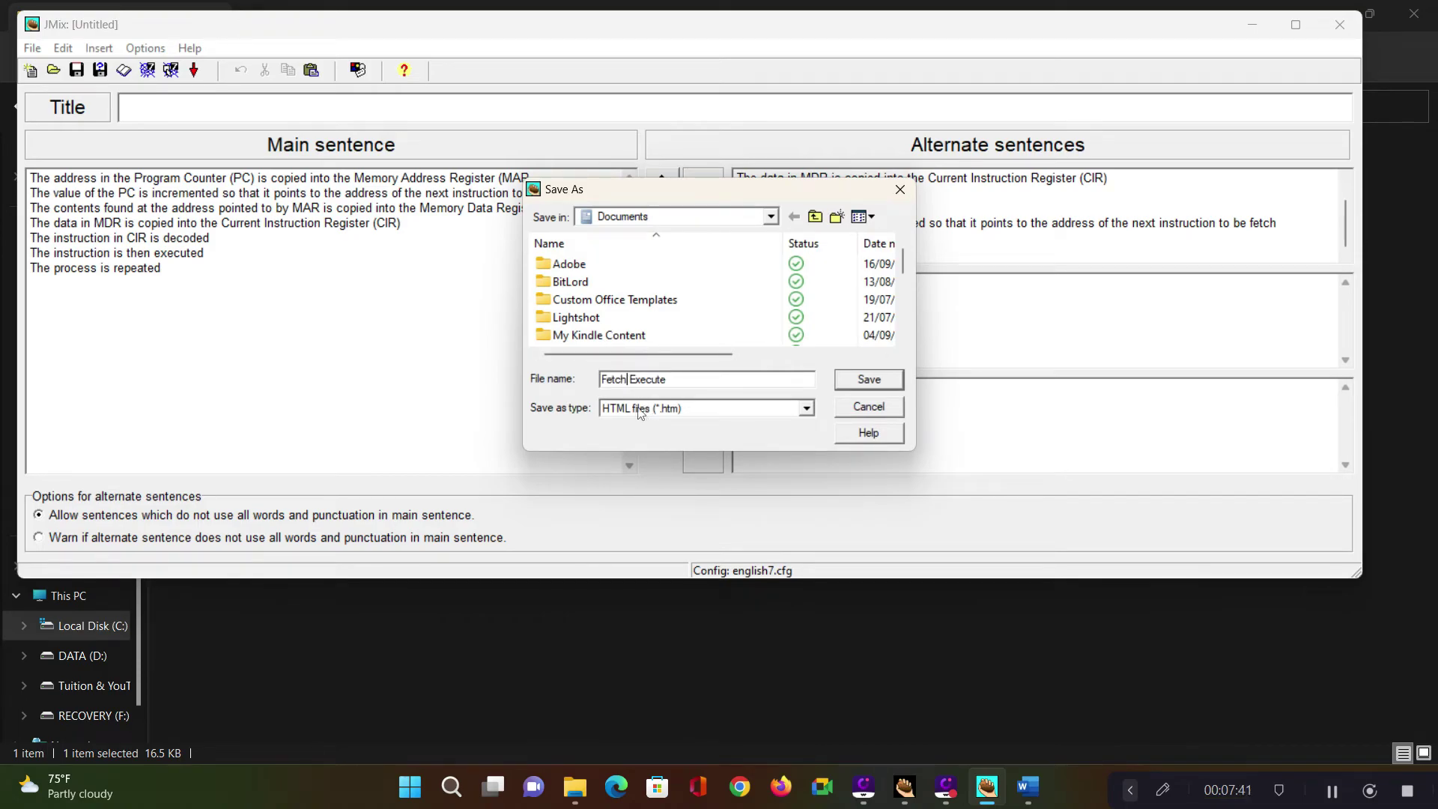
{"action": "key", "text": "Delete"}
{"action": "type", "text": "_"}
{"action": "left_click", "coordinate": [859, 382]}
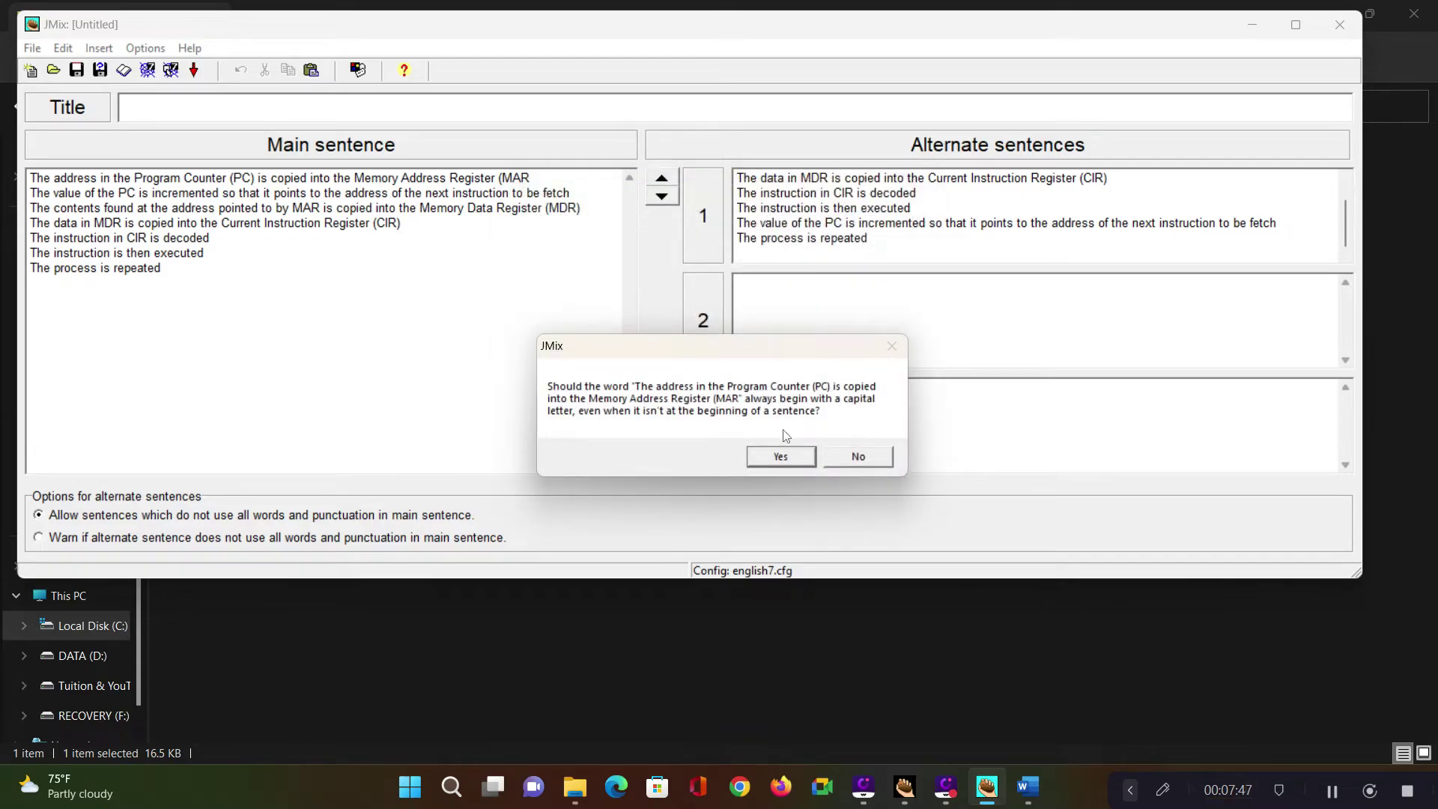
{"action": "left_click", "coordinate": [780, 458]}
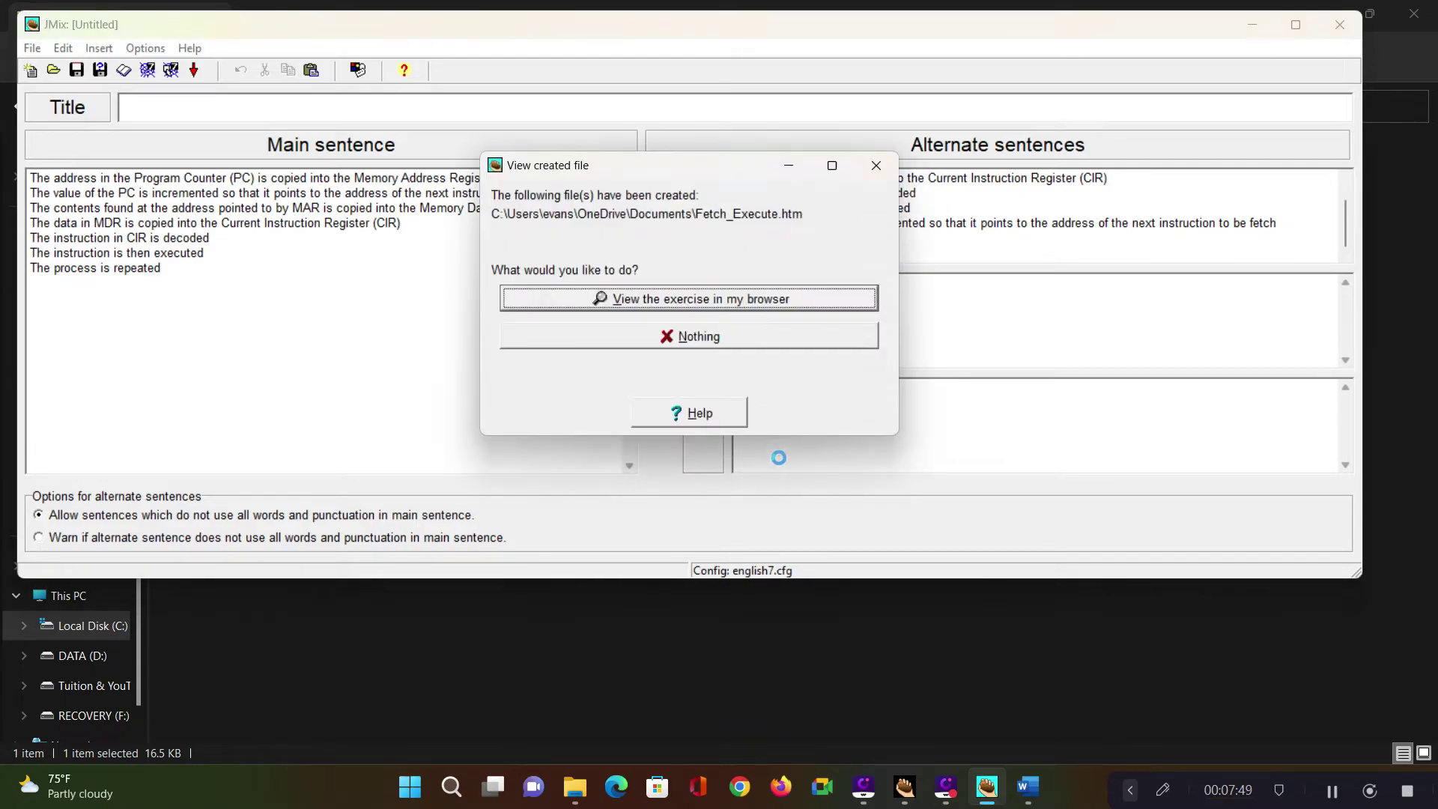
{"action": "left_click", "coordinate": [731, 304]}
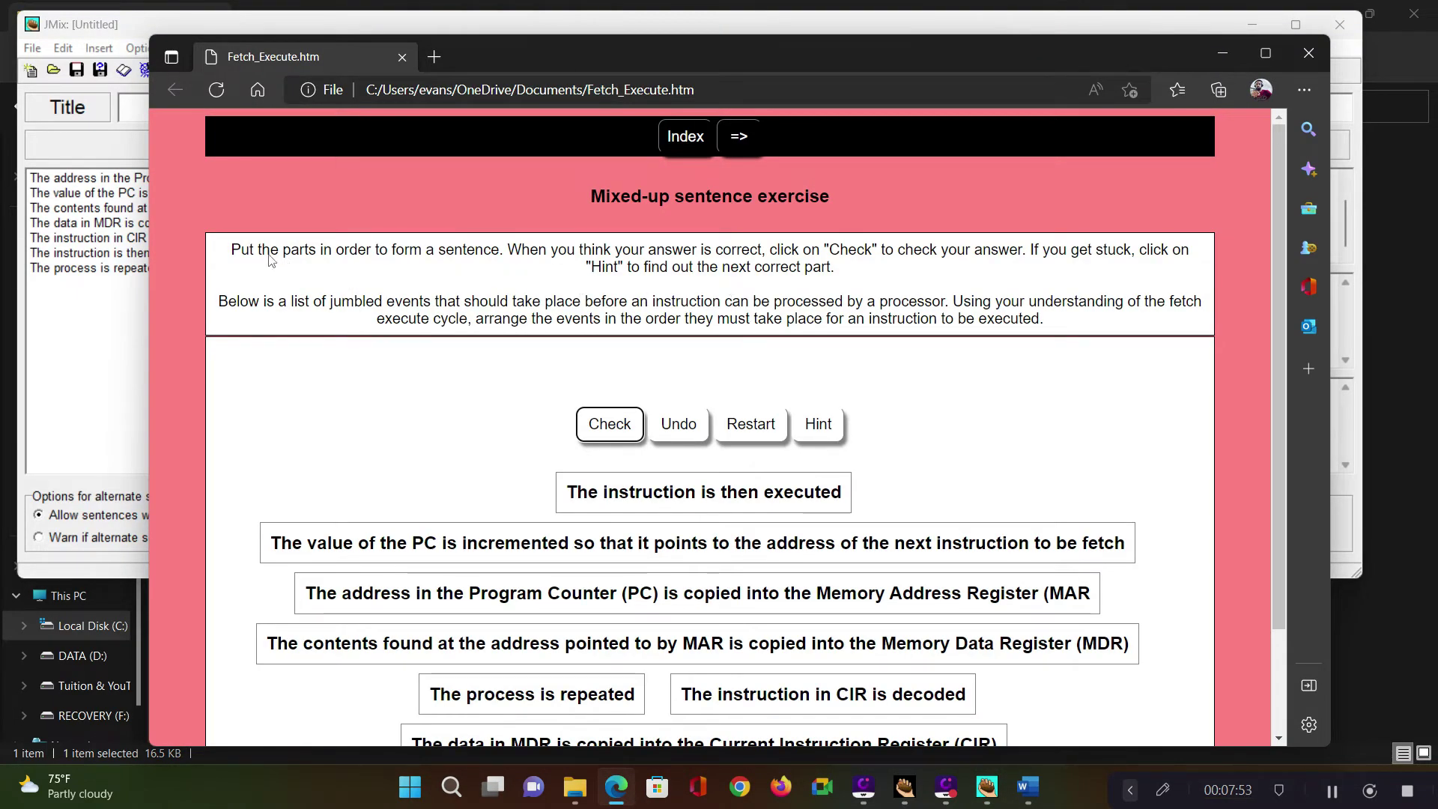
Order the seven parts from 'Program Counter to MAR' to 'process is repeated' and check, scoring 100%.
{"action": "left_click_drag", "start_coordinate": [219, 301], "coordinate": [779, 394]}
{"action": "scroll", "coordinate": [779, 393], "scroll_direction": "down", "scroll_amount": 2}
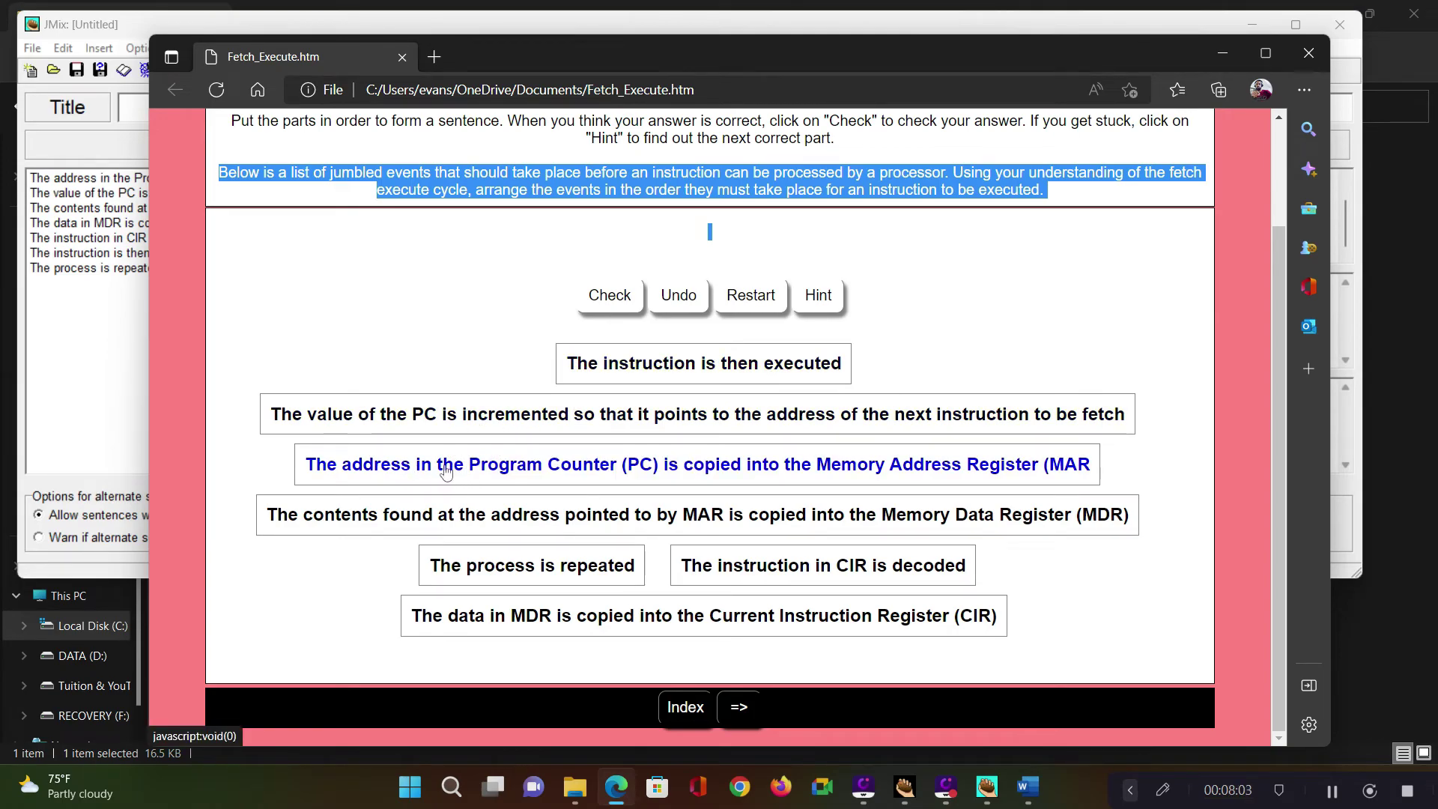
{"action": "left_click", "coordinate": [513, 470]}
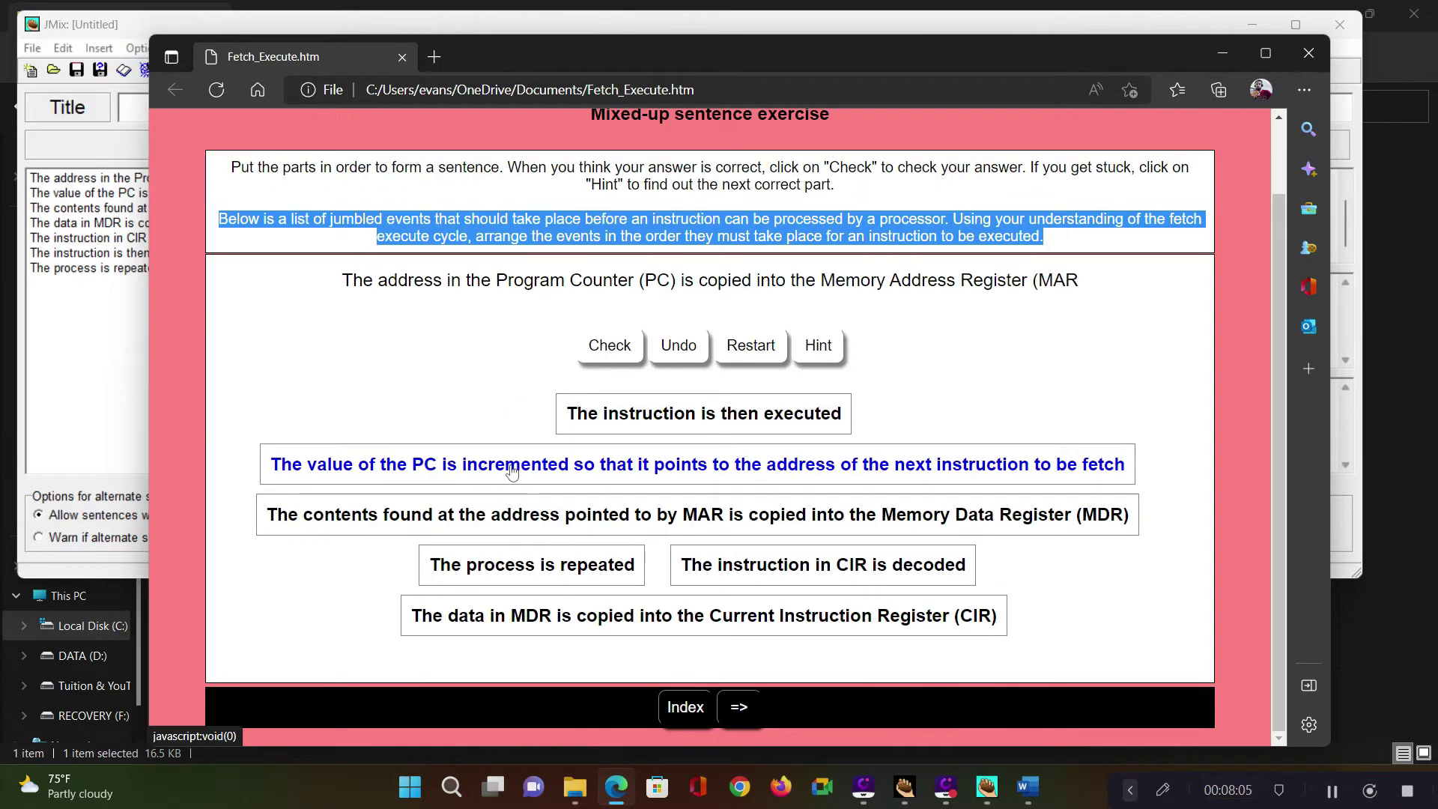
{"action": "left_click", "coordinate": [470, 473]}
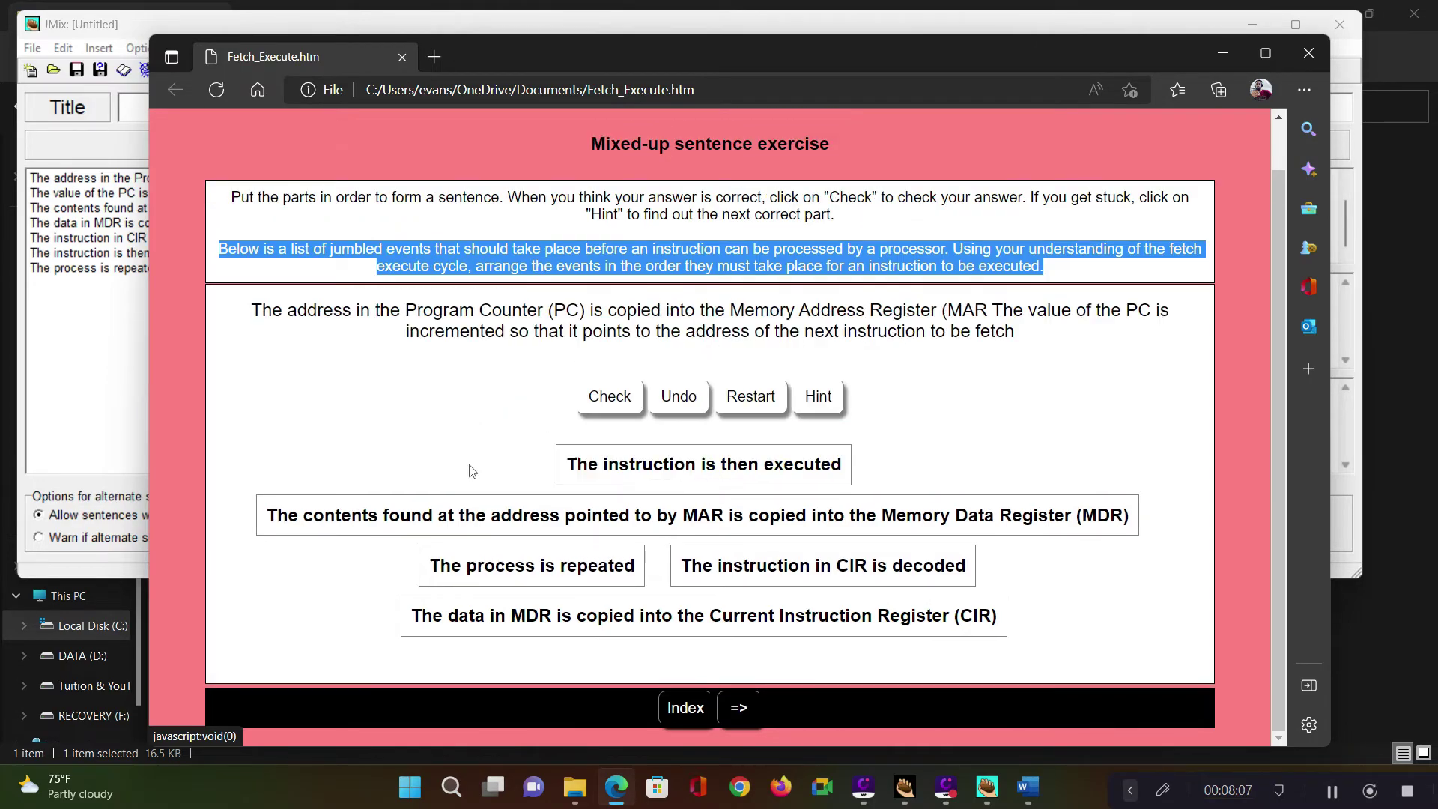
{"action": "left_click", "coordinate": [741, 530]}
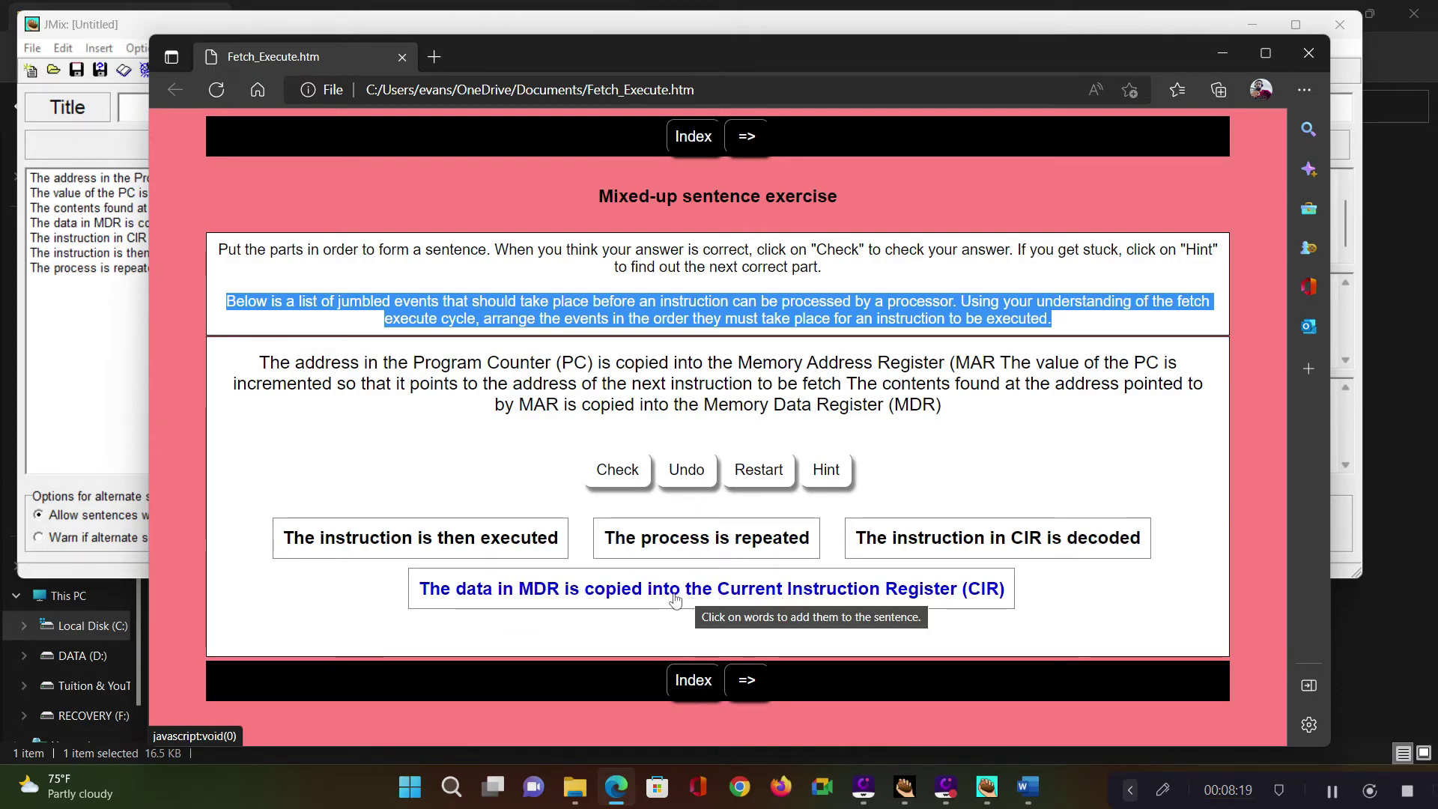
{"action": "left_click", "coordinate": [645, 592]}
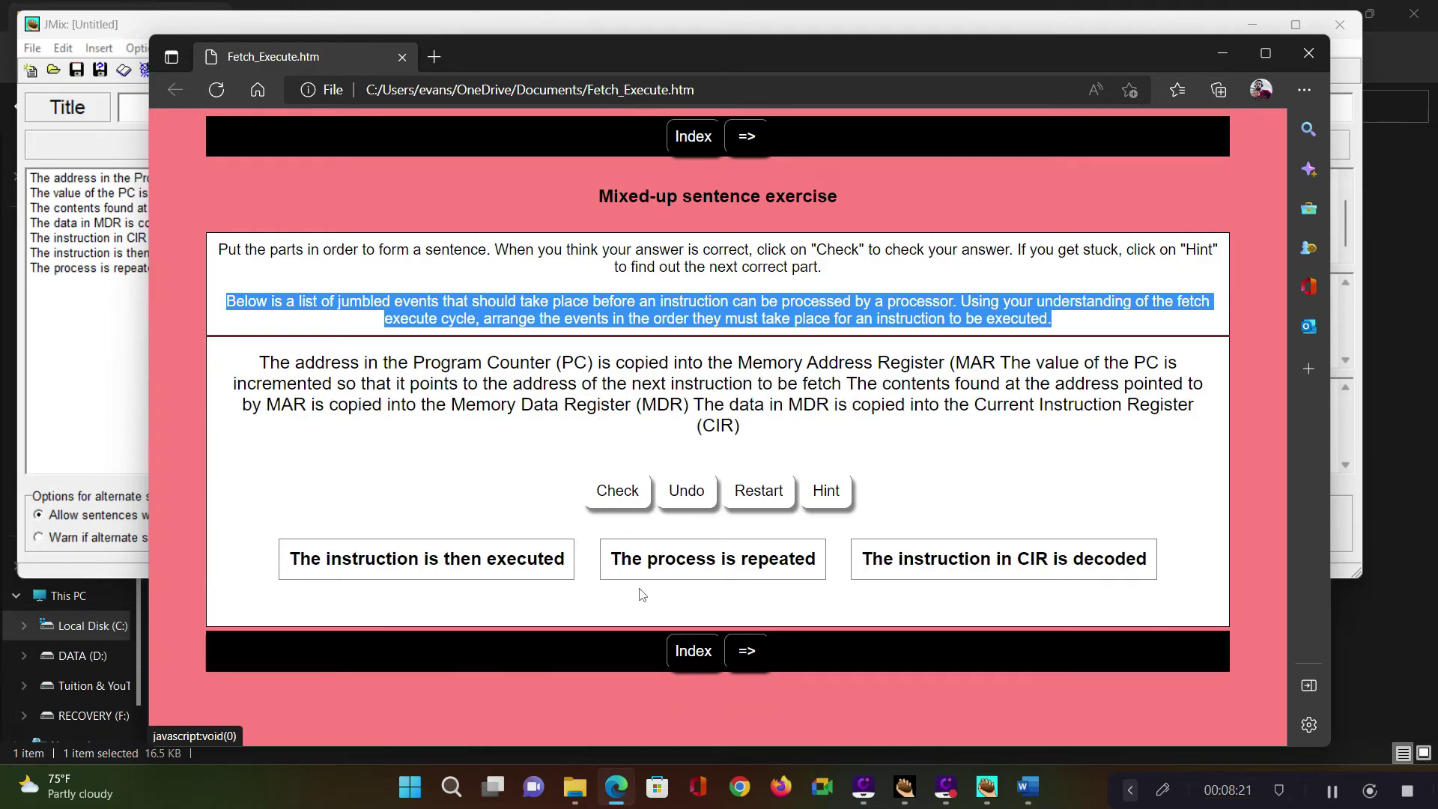
{"action": "left_click", "coordinate": [931, 572]}
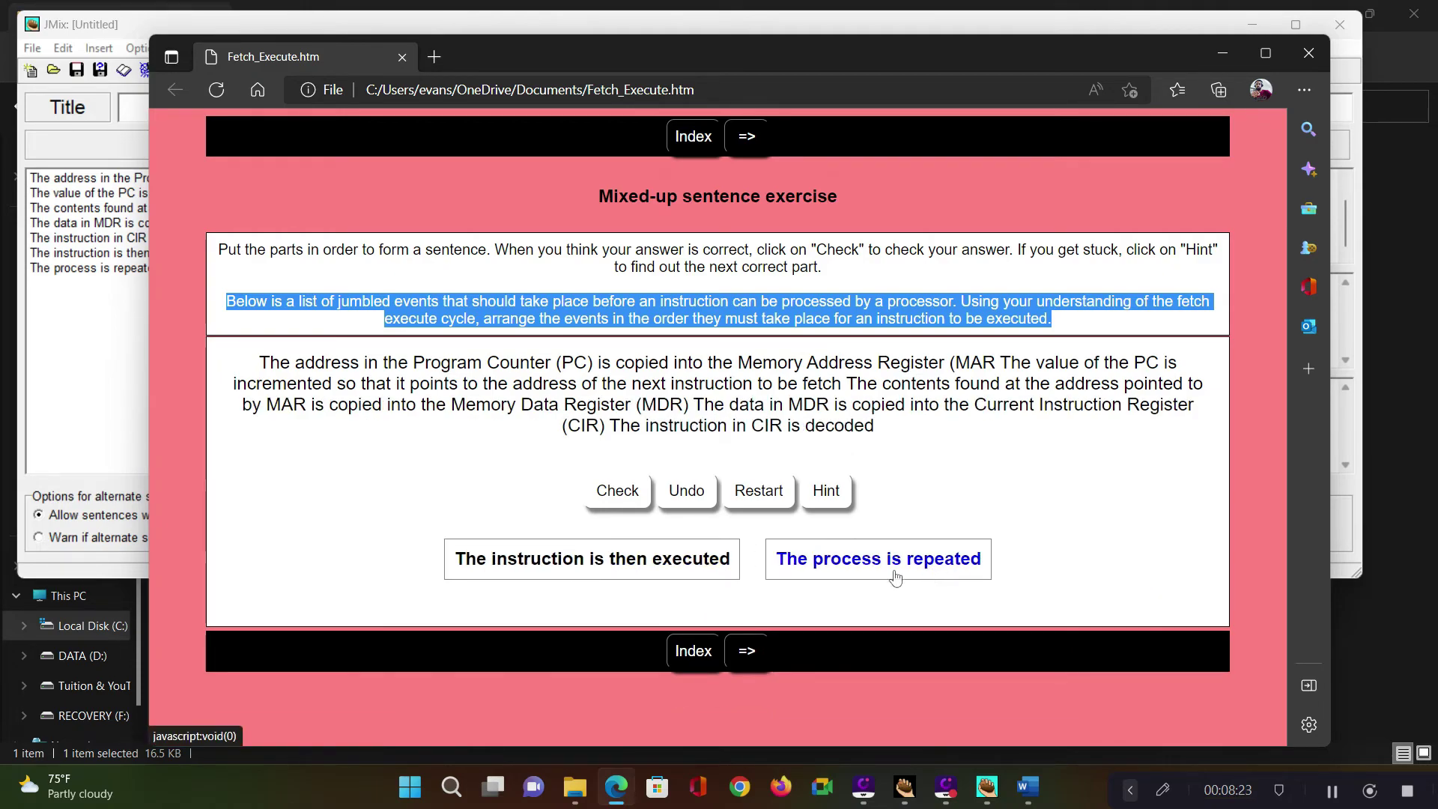
{"action": "left_click", "coordinate": [610, 563]}
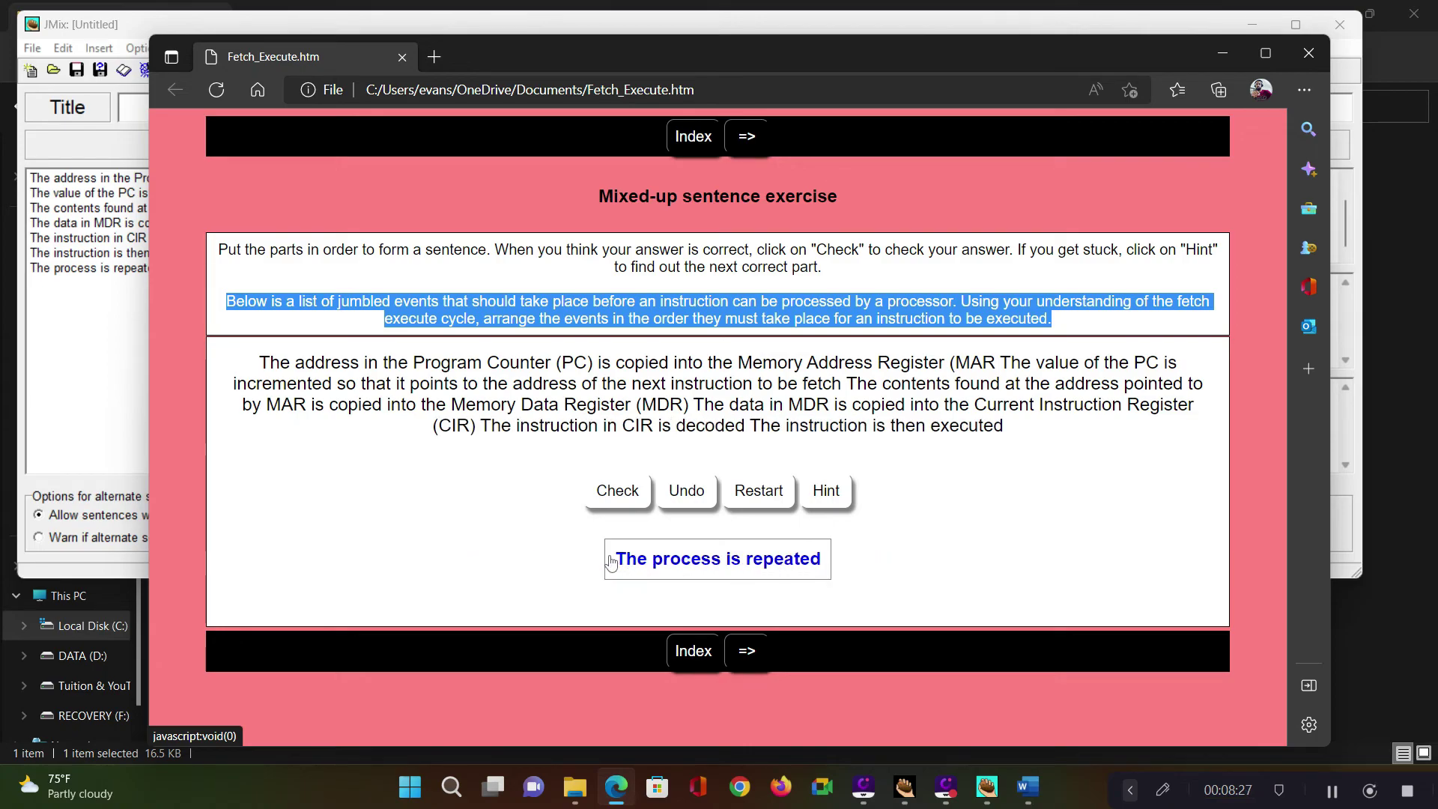
{"action": "left_click", "coordinate": [700, 564]}
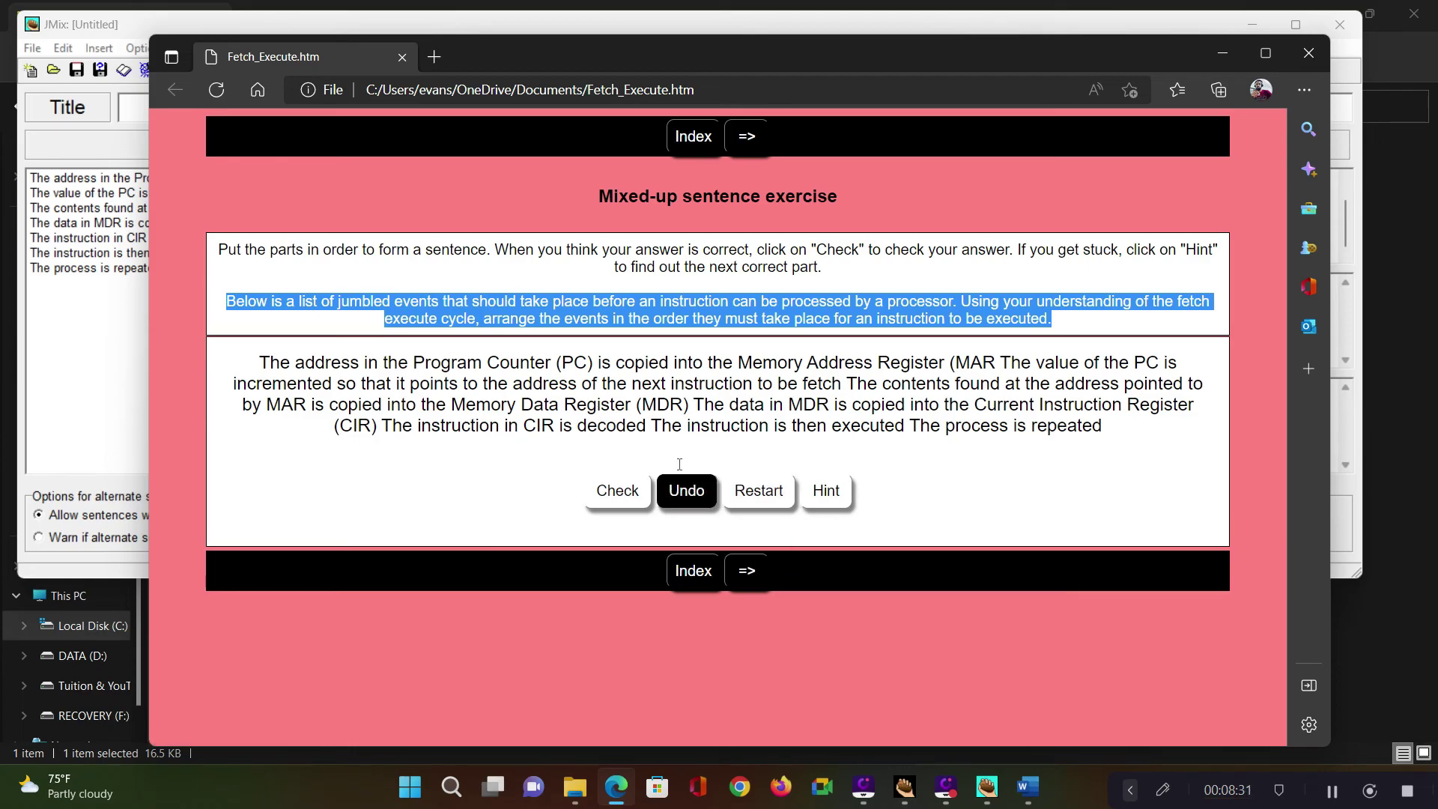
{"action": "left_click", "coordinate": [611, 500]}
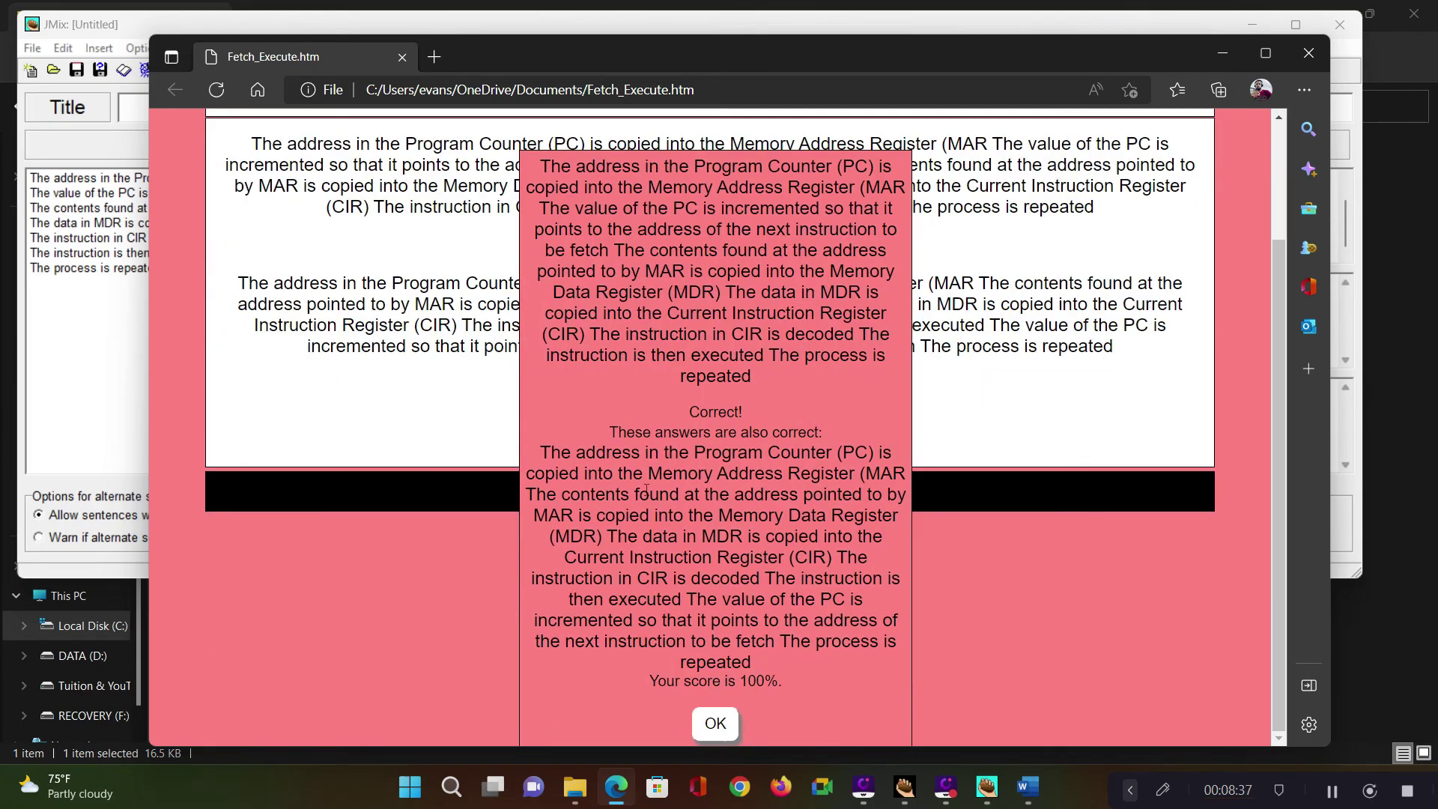